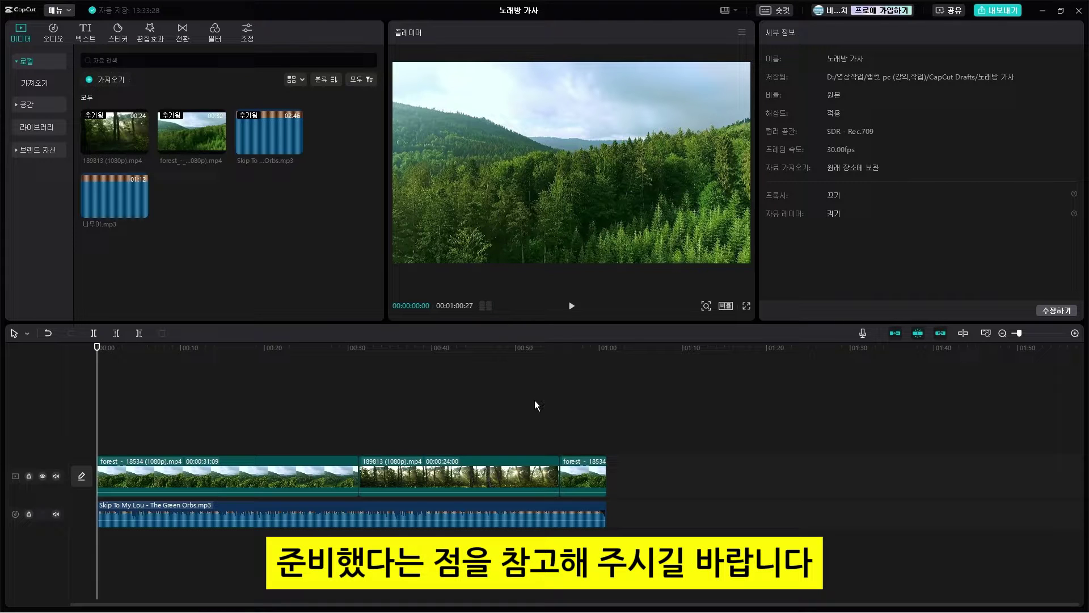
- Play the timeline from the beginning to hear the song and identify the language of its vocals
key(space)
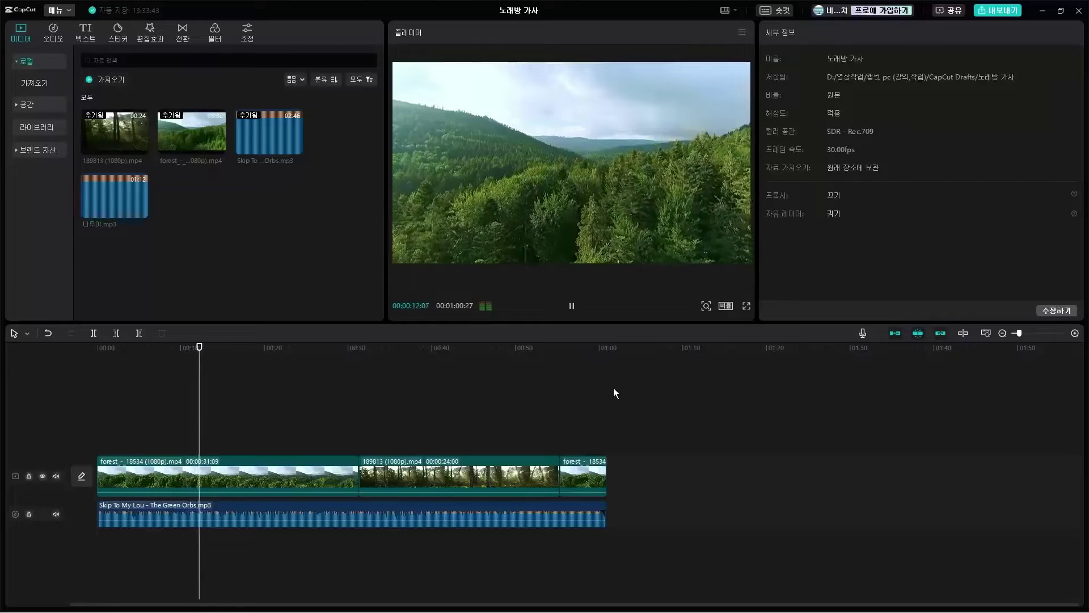
click(572, 308)
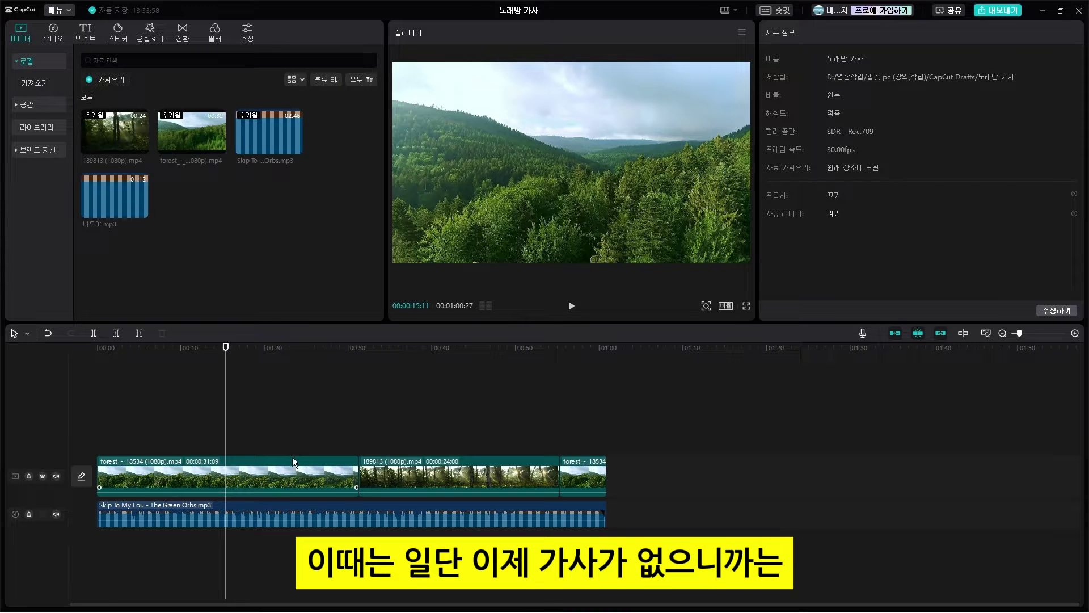
- Generate automatic lyrics (자동 가사) for the song with the recognition language set to English (영어)
click(85, 34)
click(33, 61)
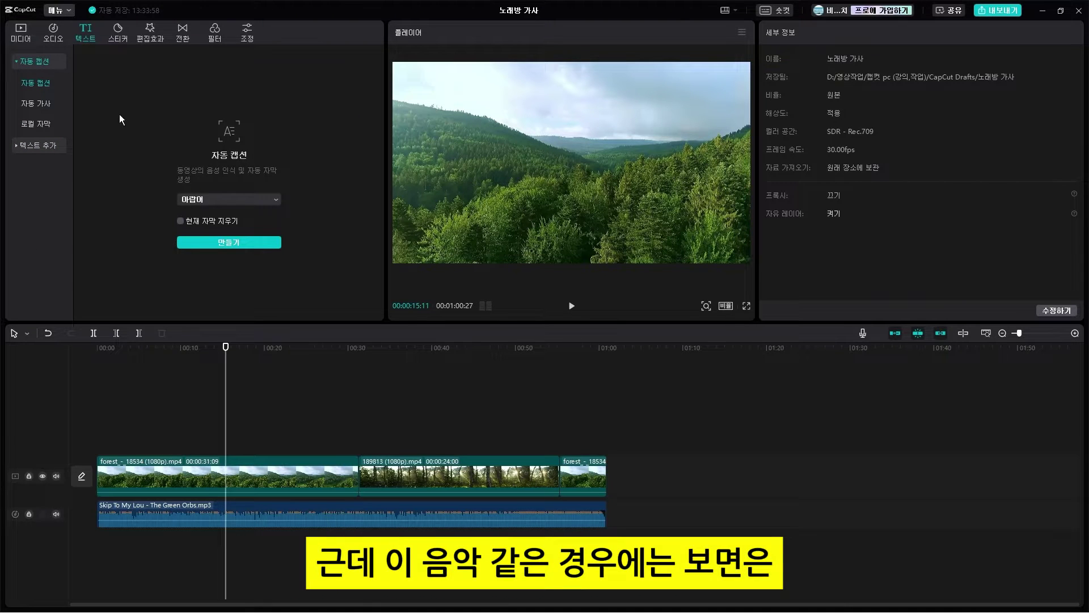
click(44, 105)
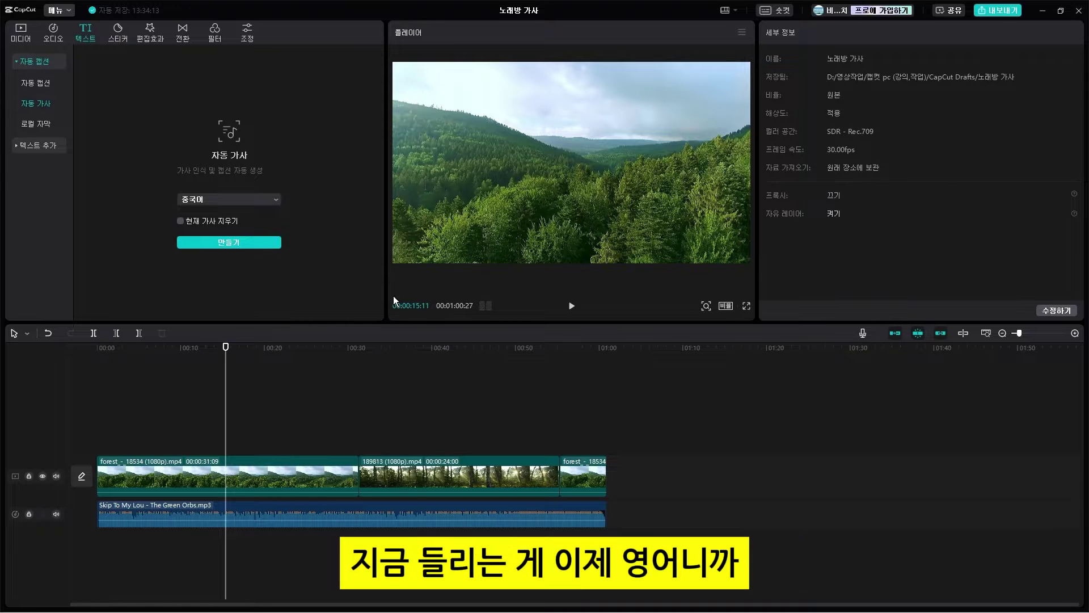
click(270, 196)
click(216, 234)
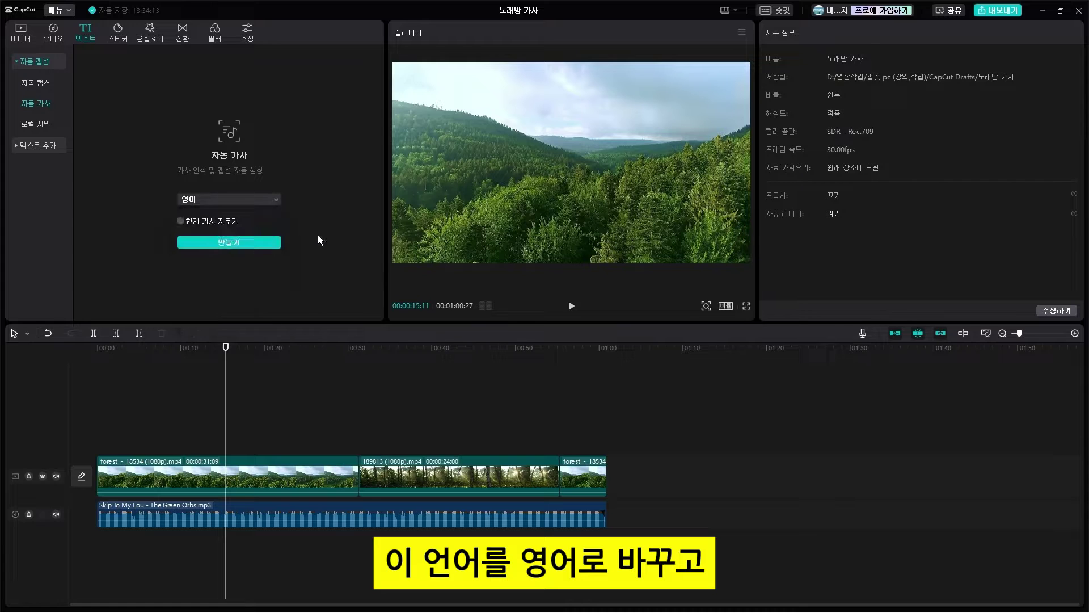
click(238, 242)
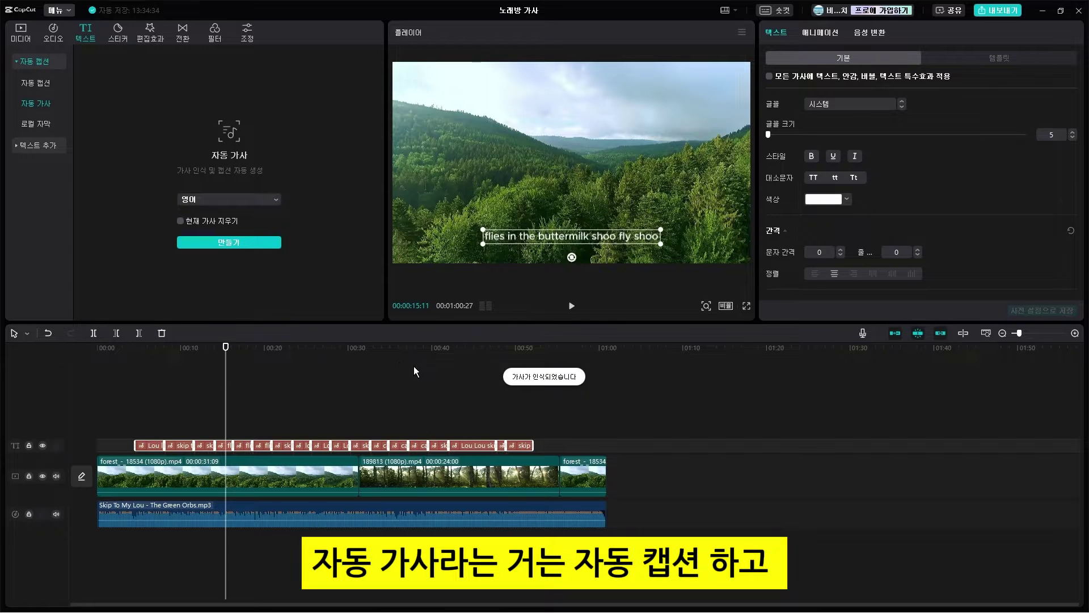
click(45, 82)
click(42, 104)
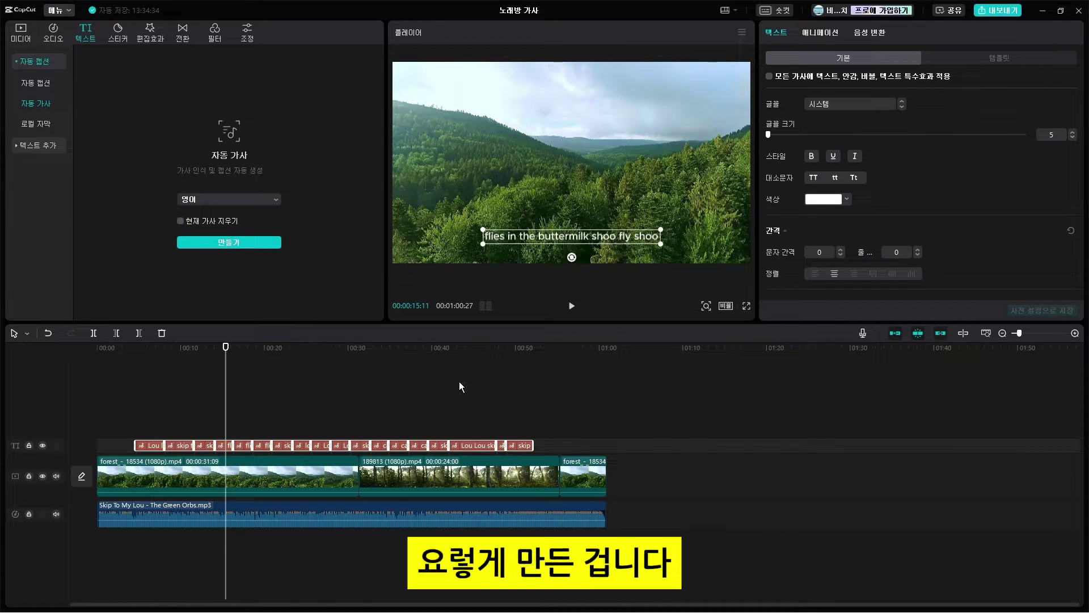
- Play the timeline from the first lyric clip to check the generated lyrics against the song
click(335, 370)
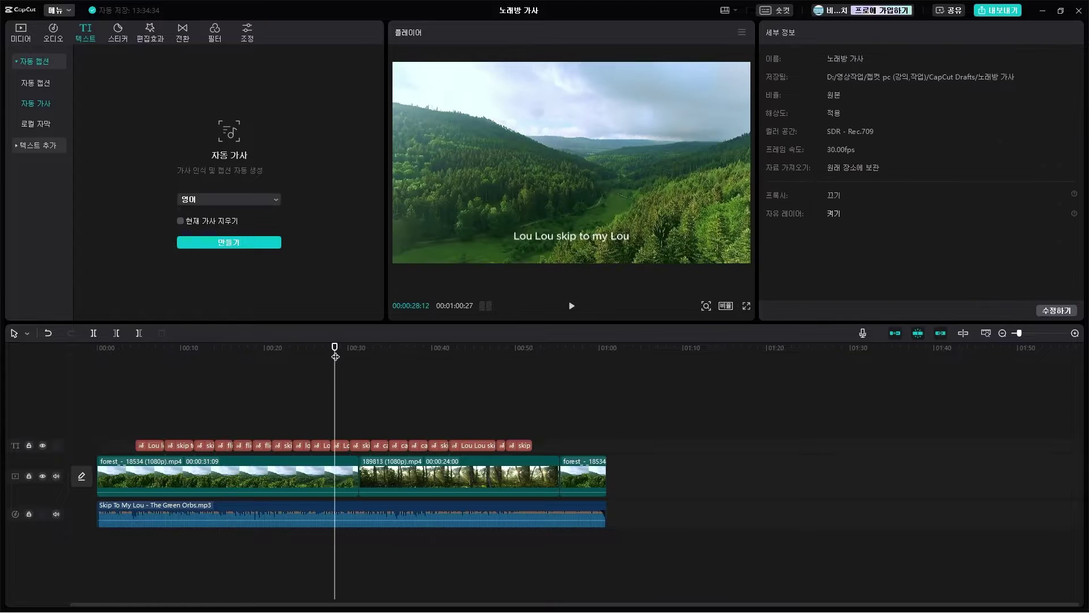
drag(335, 356, 136, 357)
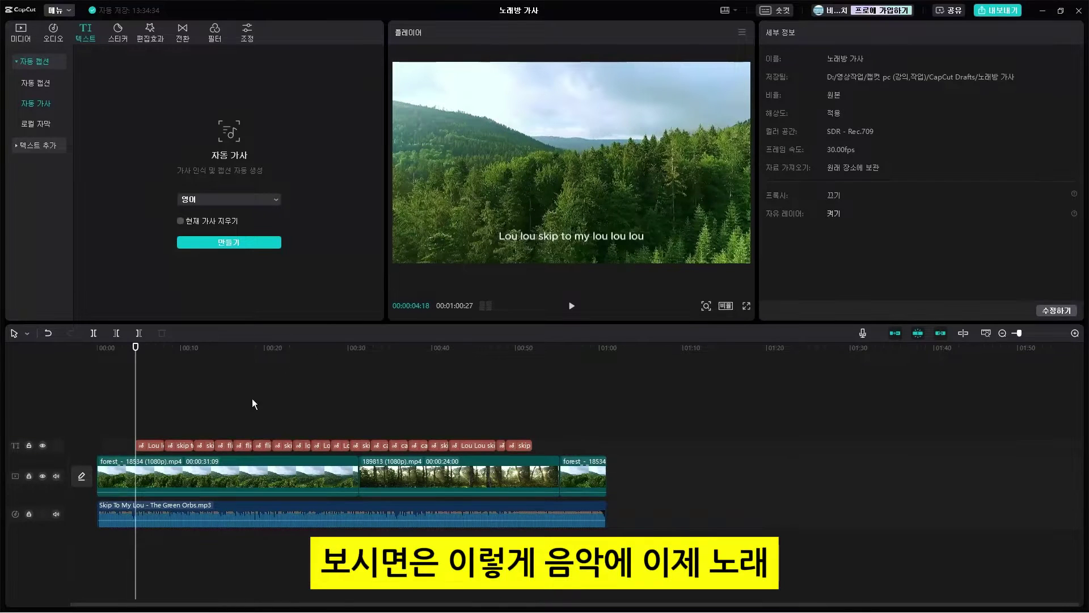
key(space)
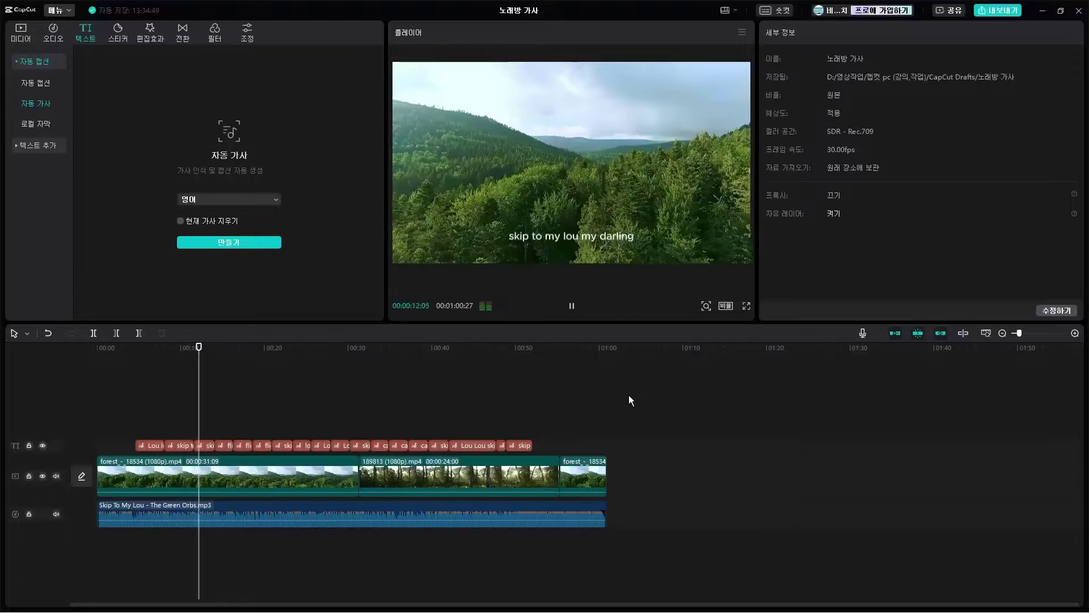
key(space)
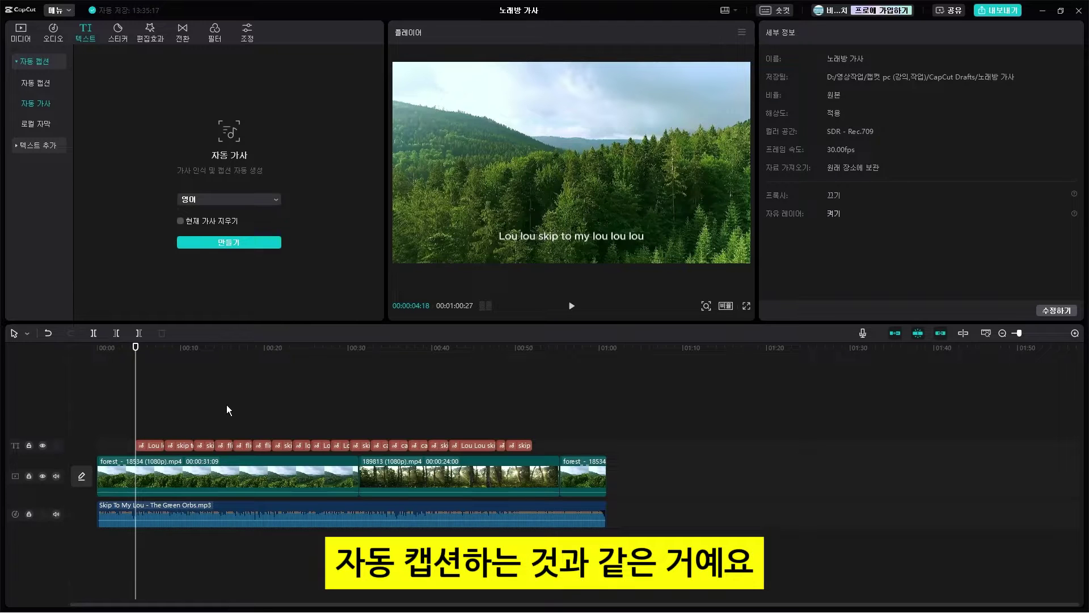
- Set the font of the first lyric to 가나초콜릿, with the style applied to all lyrics
click(152, 445)
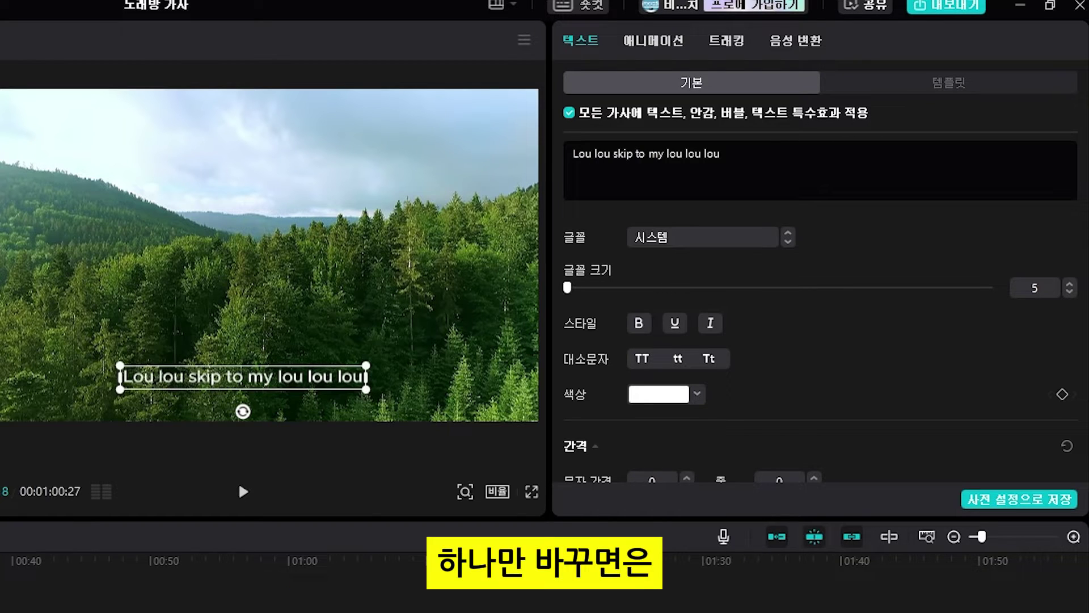
click(757, 247)
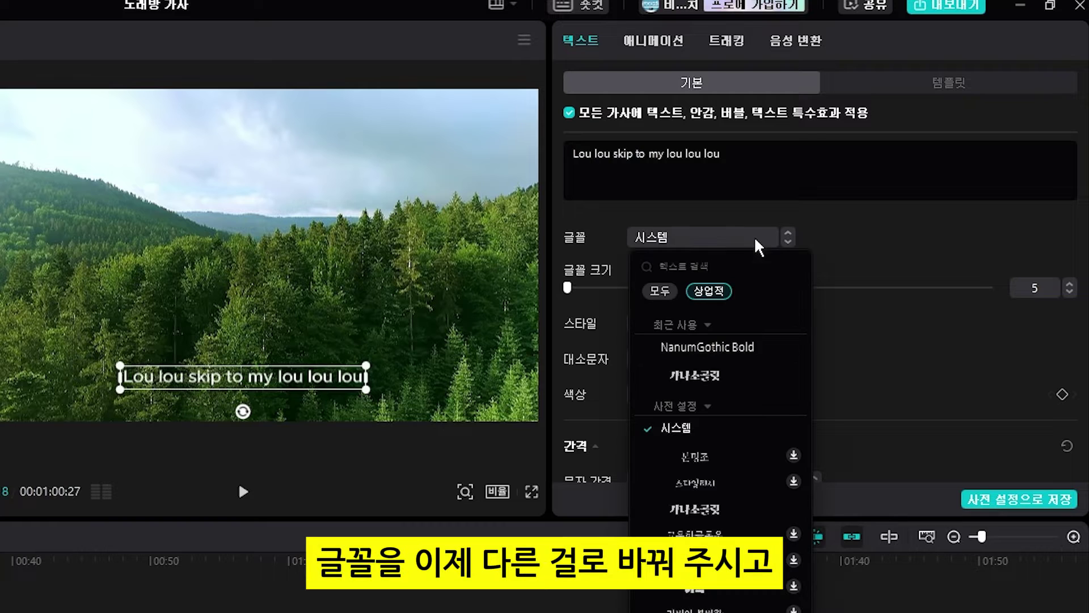
click(738, 347)
click(719, 237)
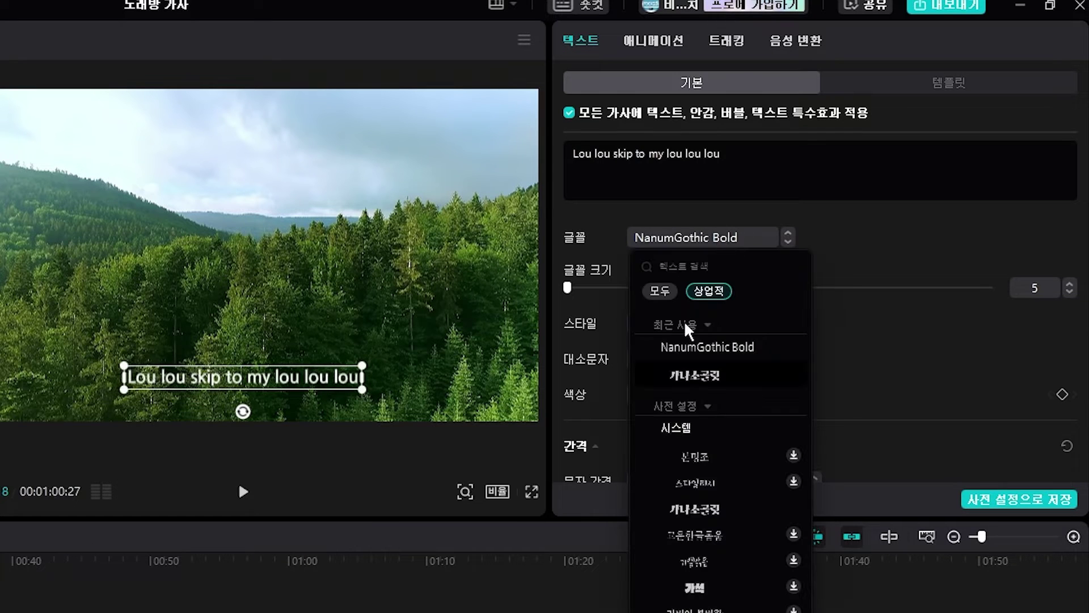
click(687, 376)
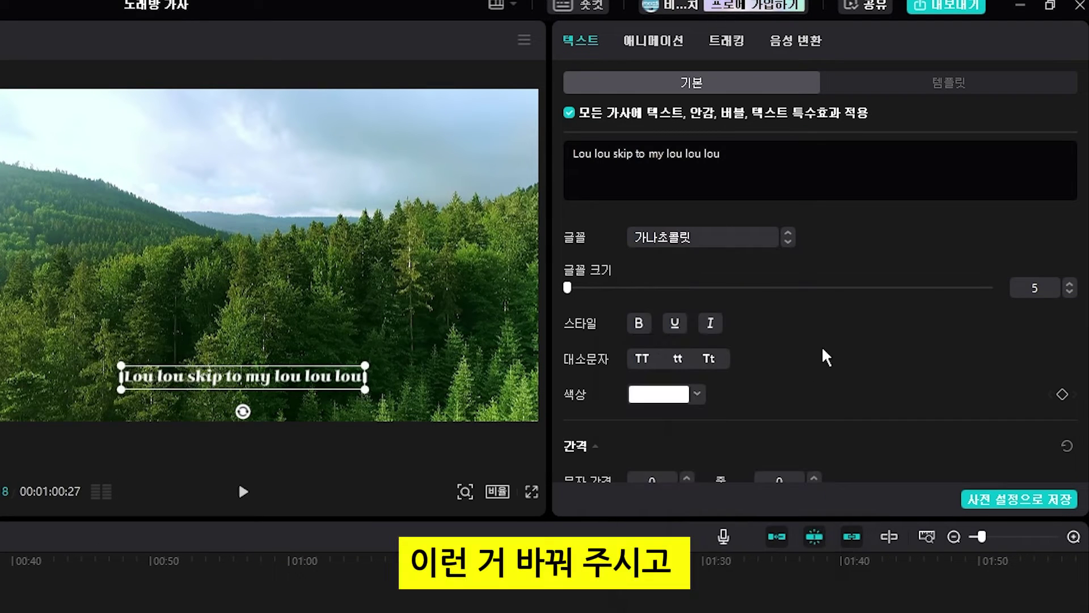
- Keep the lyrics' text color white and increase their font size to 7
click(696, 395)
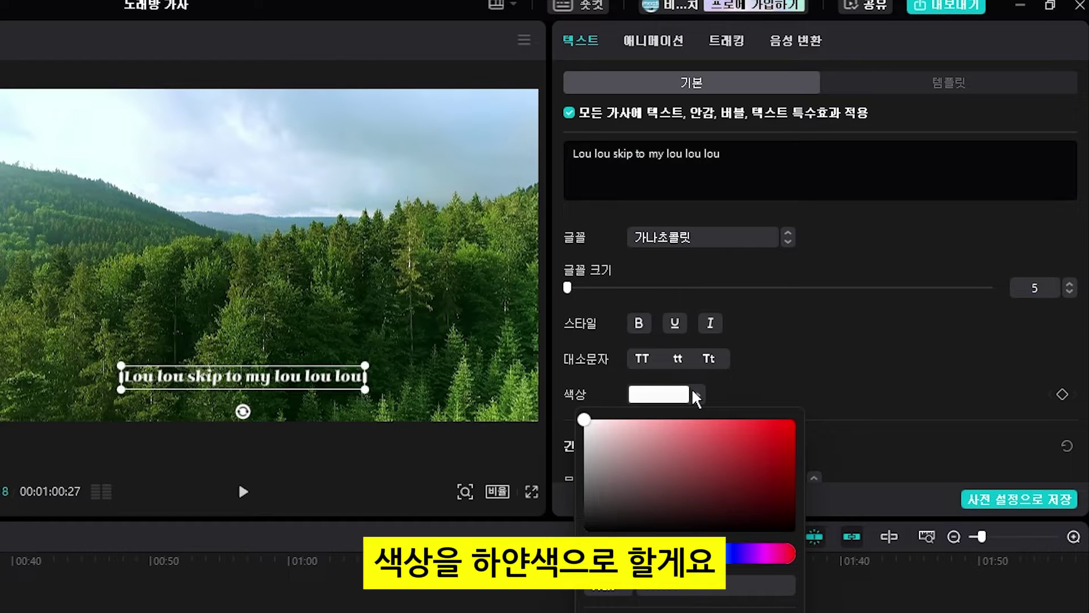
click(692, 388)
scroll(846, 369, down, 3)
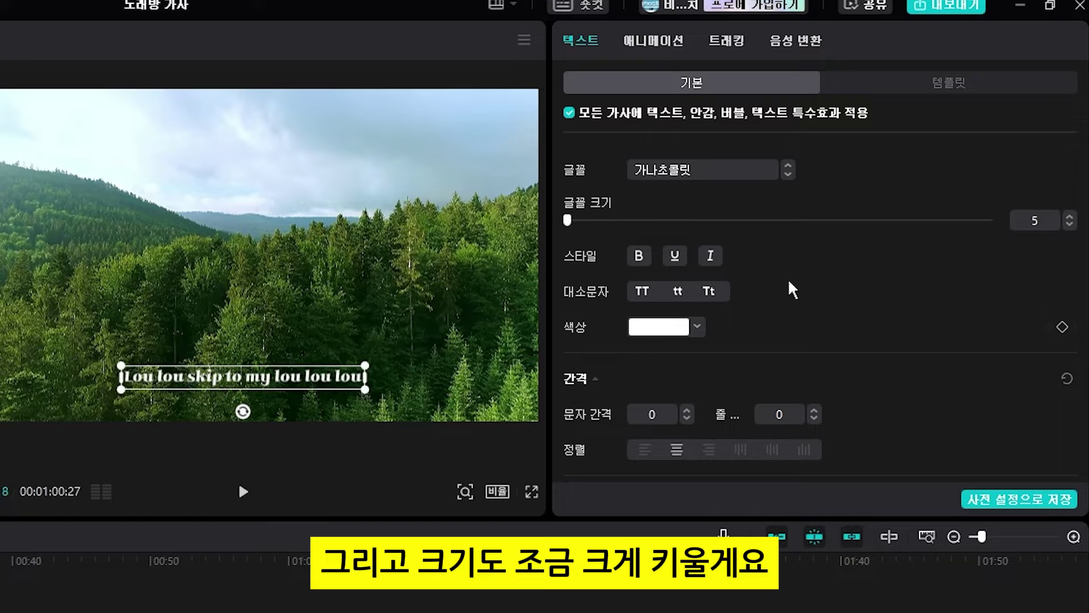
scroll(828, 280, up, 3)
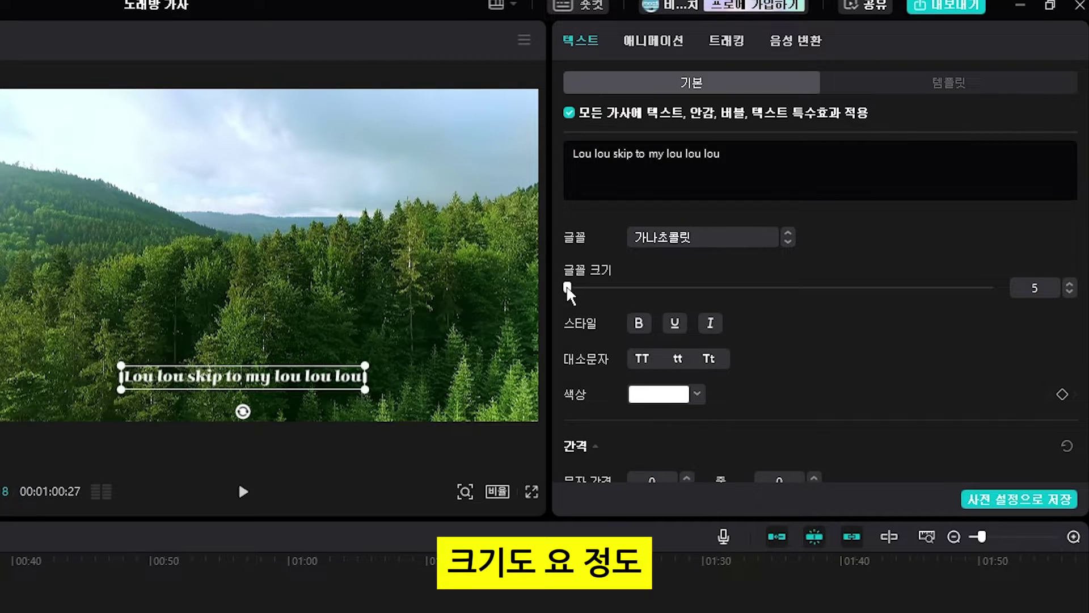
drag(568, 287, 572, 288)
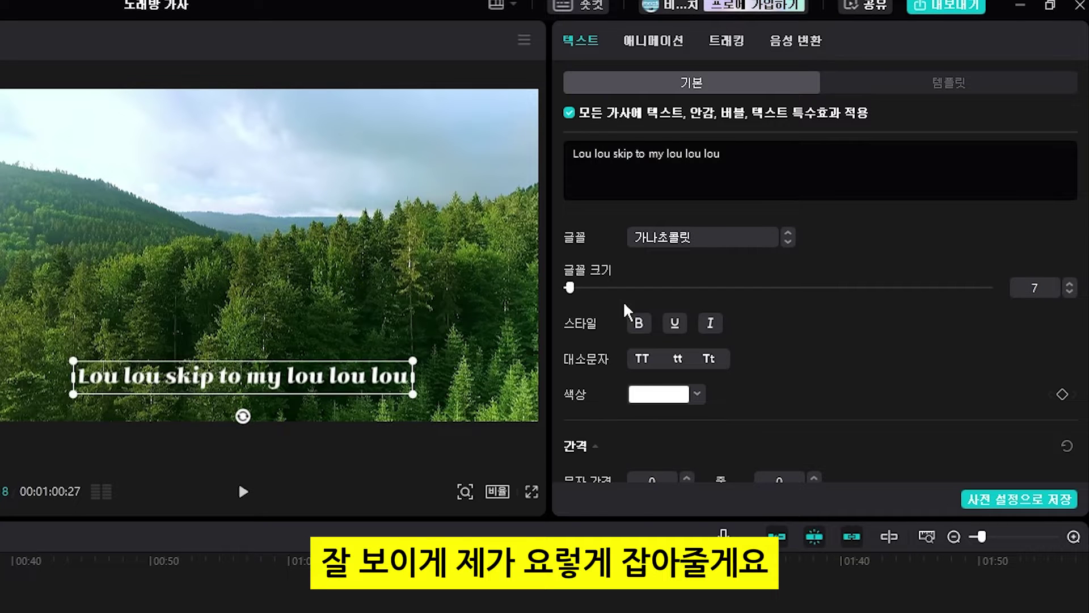
- Add a red stroke (획) with a thickness of 40 to the lyric text
scroll(768, 420, down, 1)
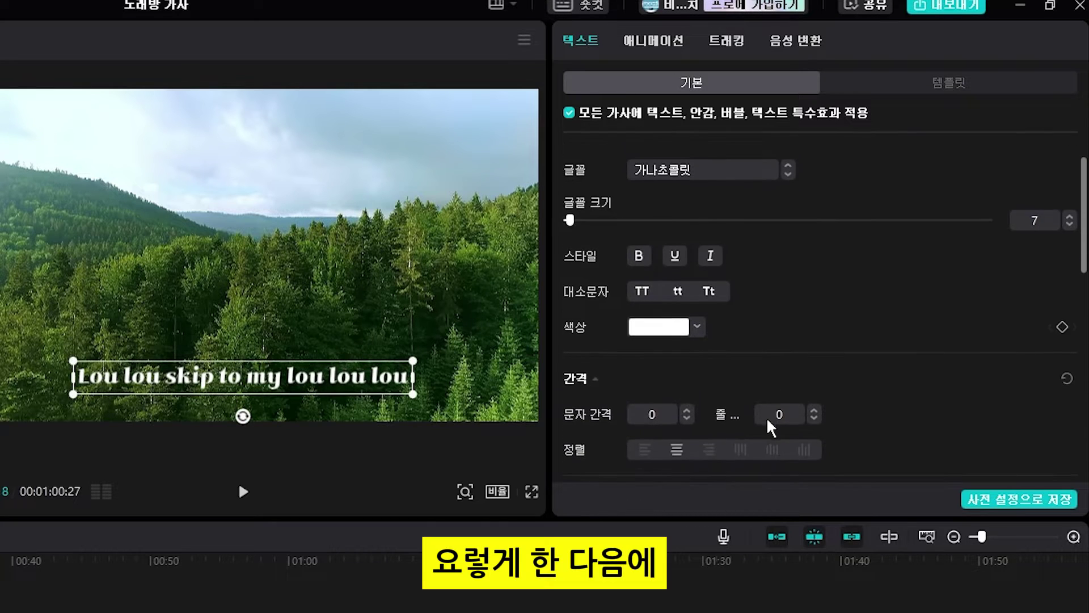
scroll(755, 420, down, 10)
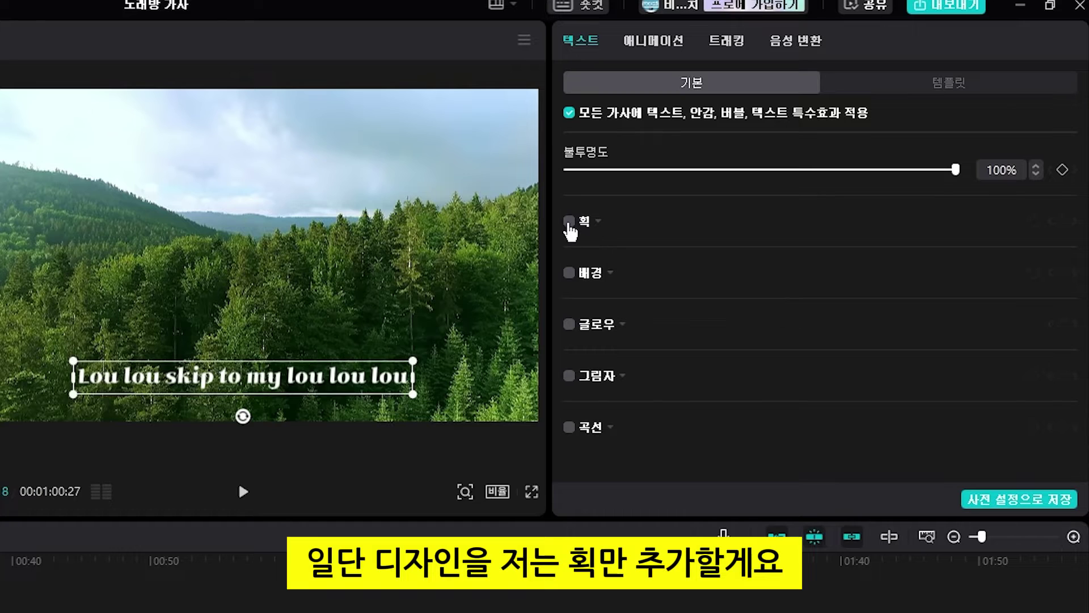
click(569, 222)
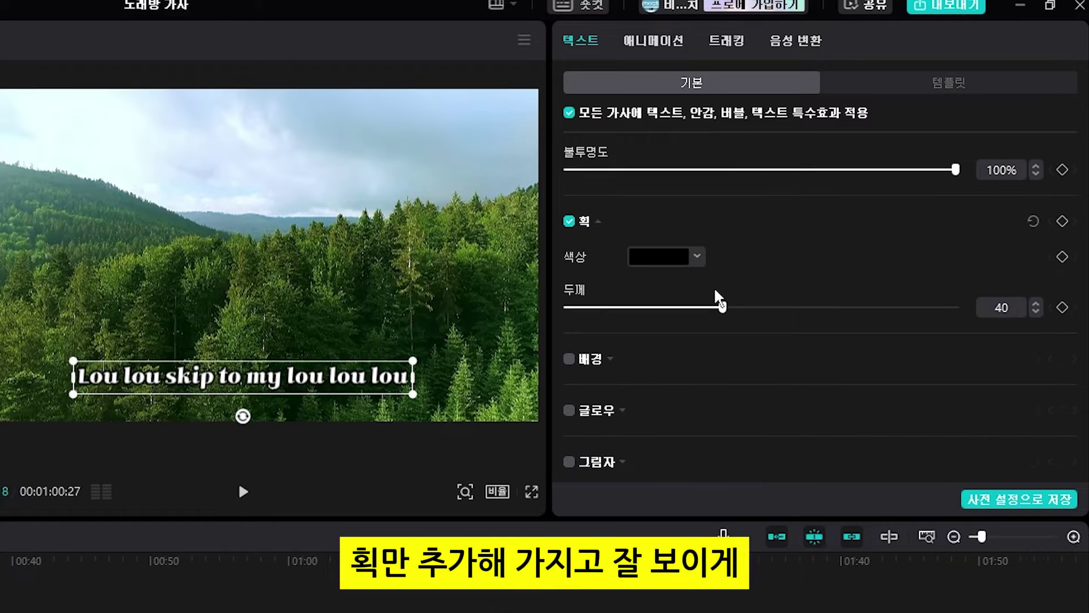
click(695, 256)
mouse_move(739, 308)
mouse_down()
mouse_move(681, 311)
mouse_move(745, 291)
mouse_up()
click(778, 236)
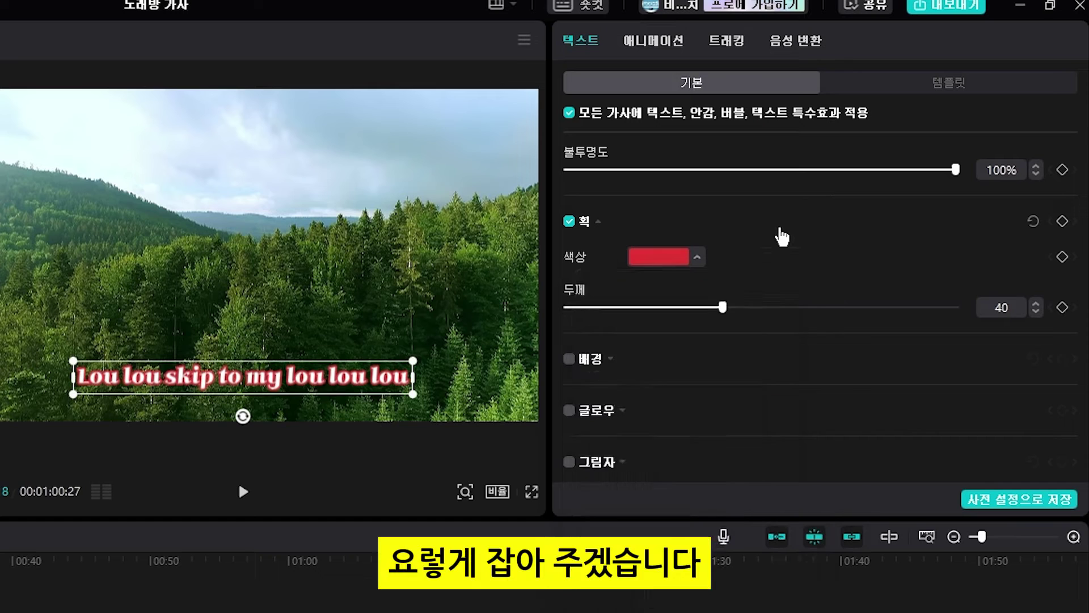
click(778, 235)
click(619, 224)
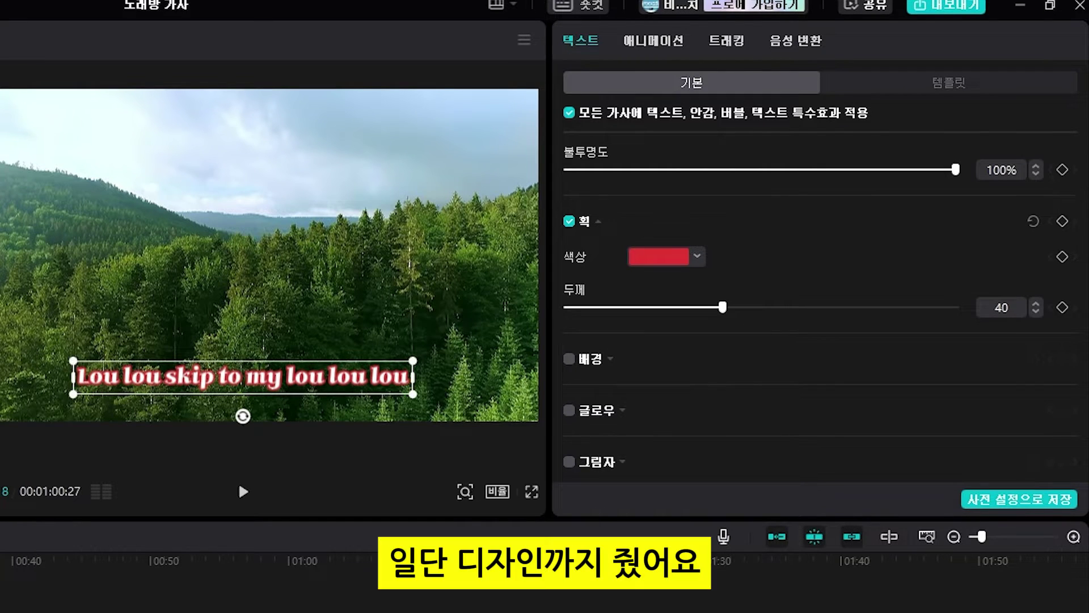
- Review the styled lyrics along the timeline and return the playhead to the first lyric at 00:00:04:18
key(space)
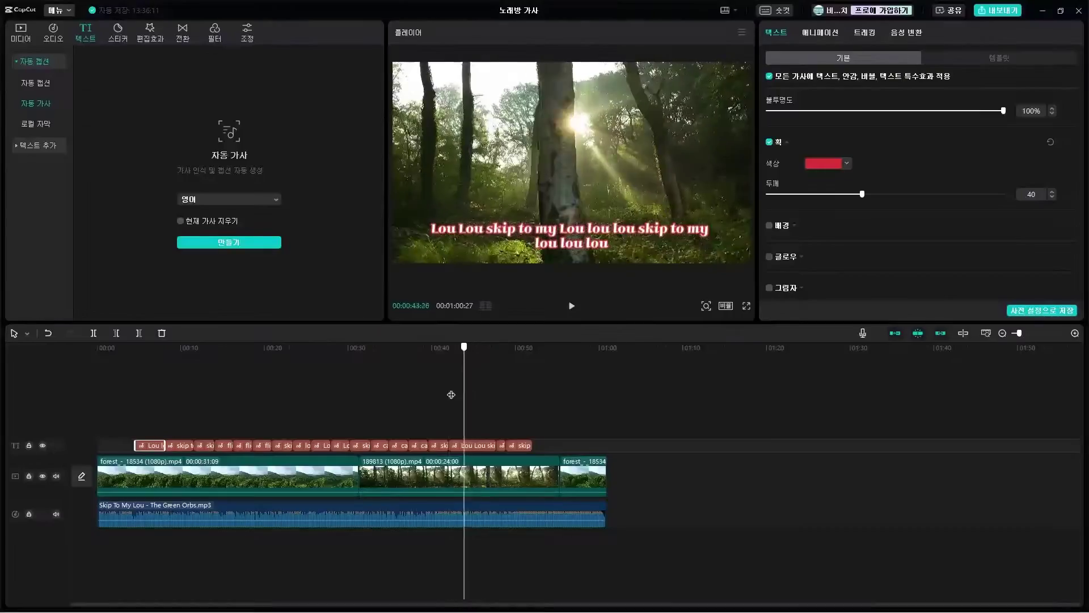
drag(451, 395, 136, 392)
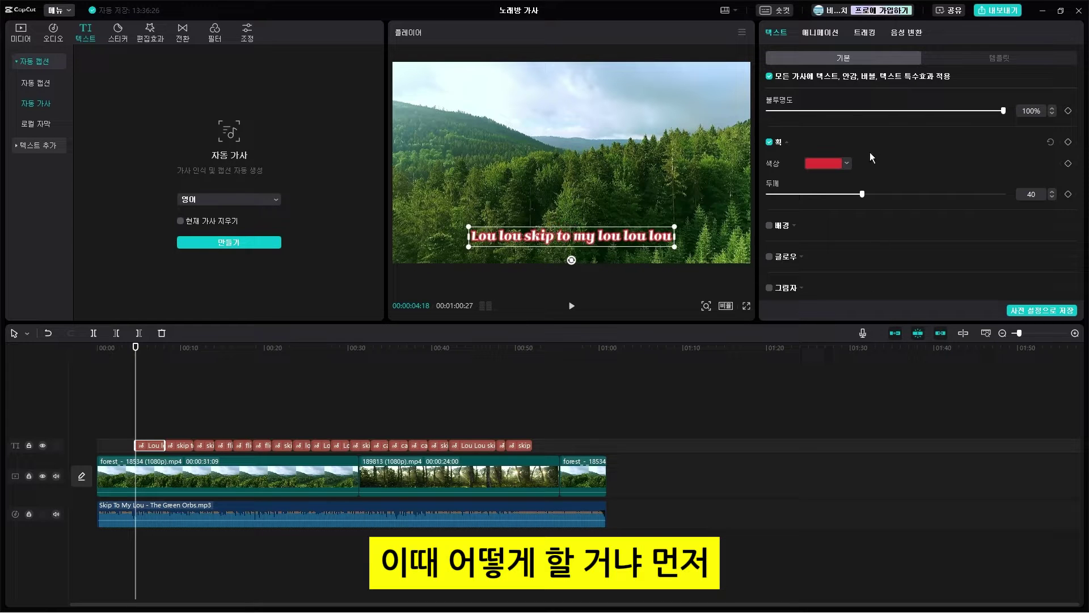
- Copy all lyric clips and paste them at 00:00:04:18 onto a second text track above the originals
scroll(862, 142, up, 5)
drag(583, 408, 279, 450)
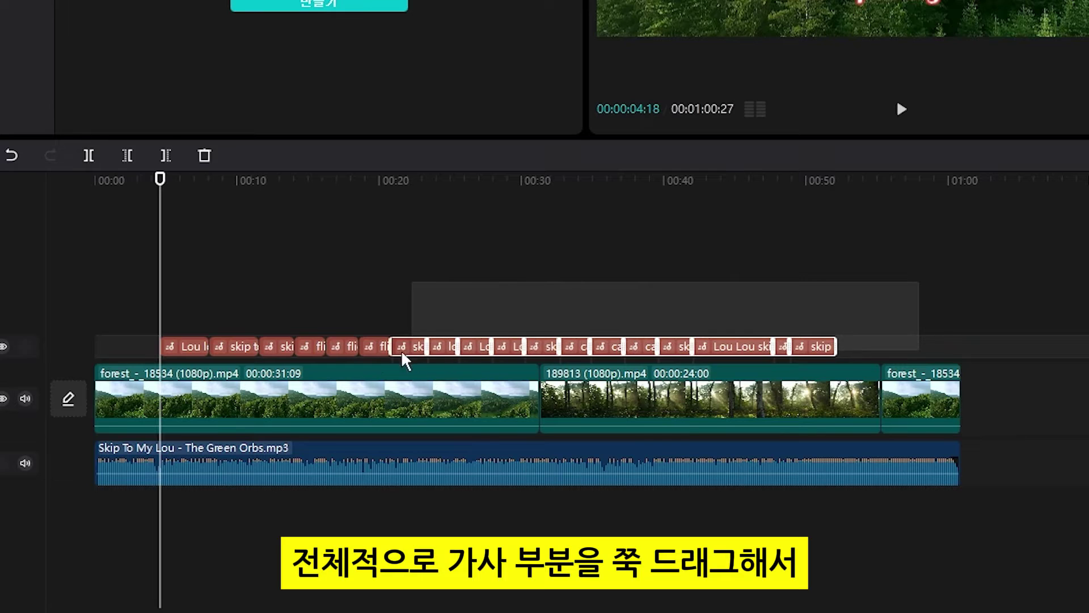
drag(405, 361, 161, 354)
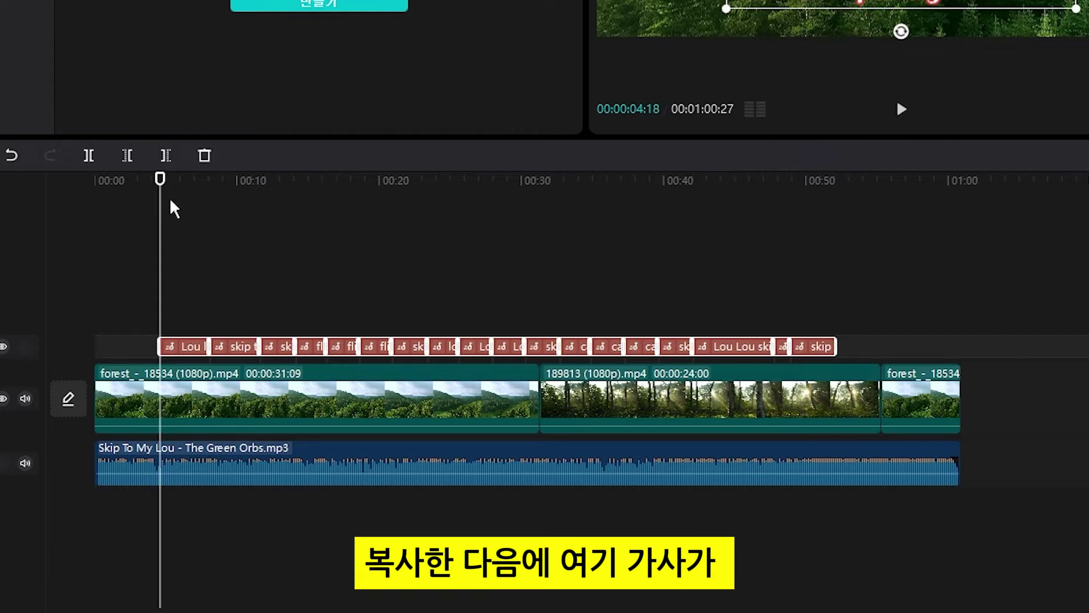
mouse_move(160, 211)
mouse_down()
mouse_move(97, 219)
mouse_move(157, 222)
mouse_up()
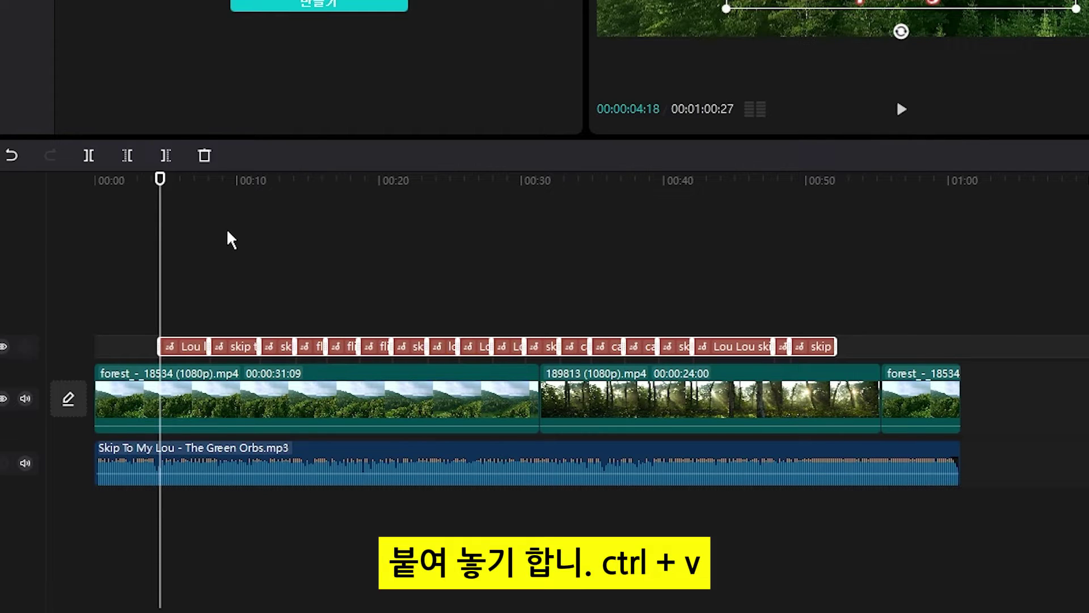
key(ctrl+v)
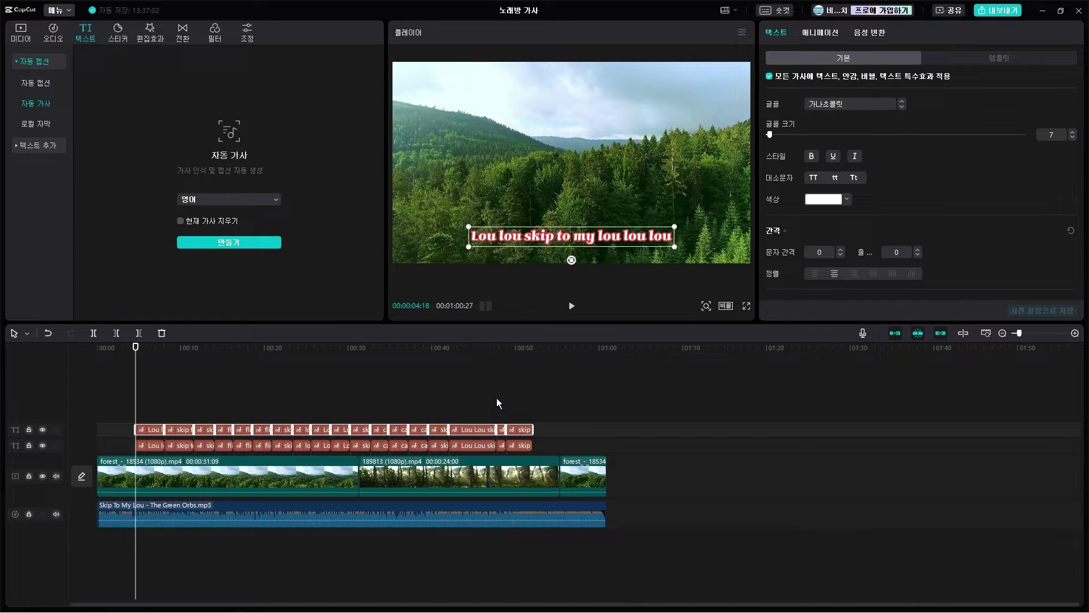
- Set the text color of the first upper-track lyric to orange-yellow (FFB900) with changes applied to all lyrics
click(223, 404)
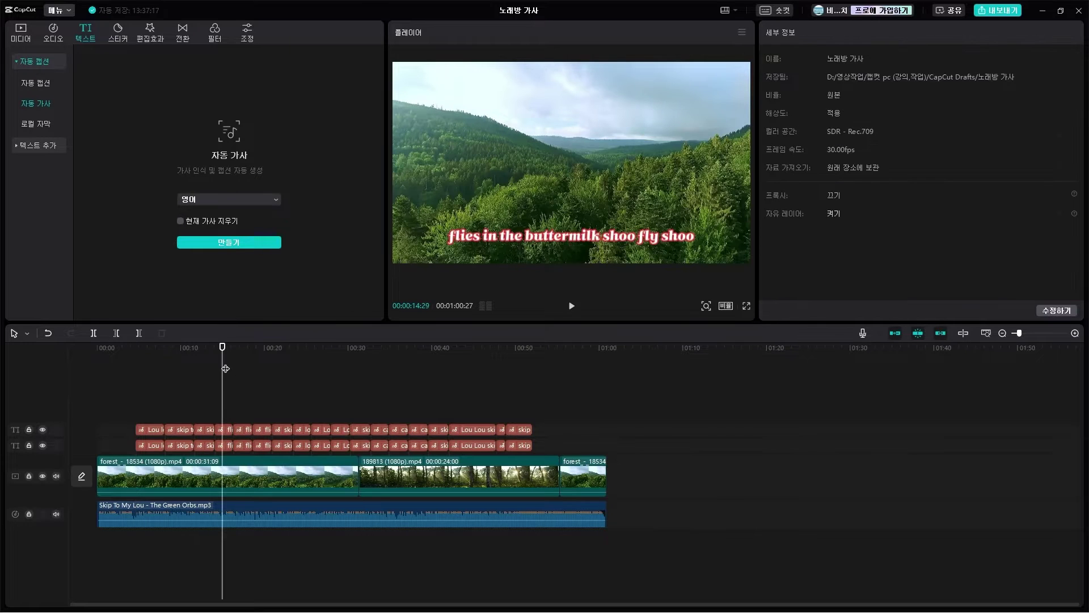
drag(225, 369, 137, 391)
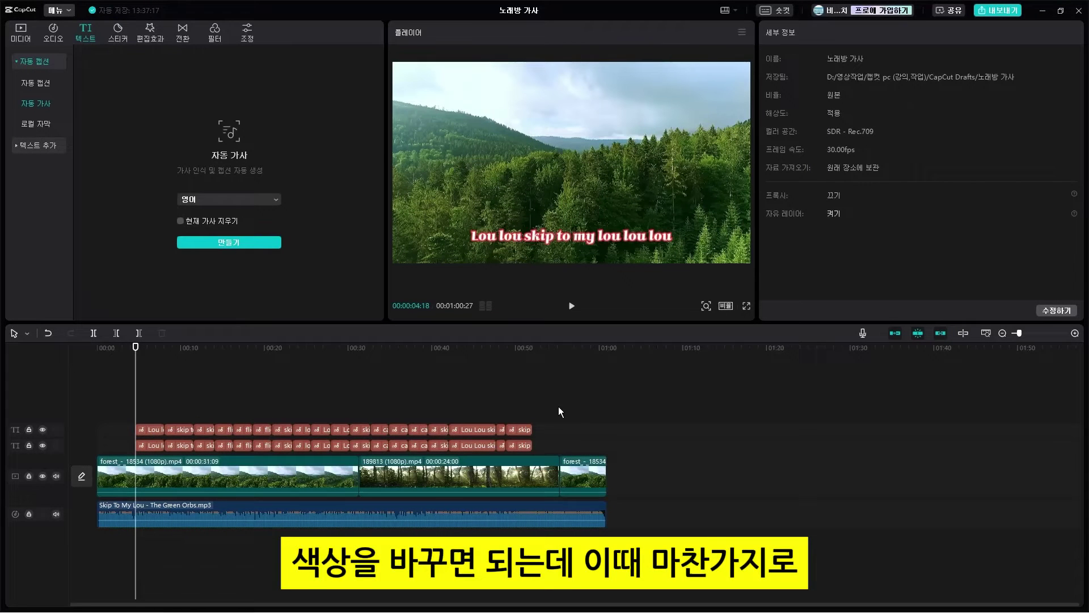
click(157, 431)
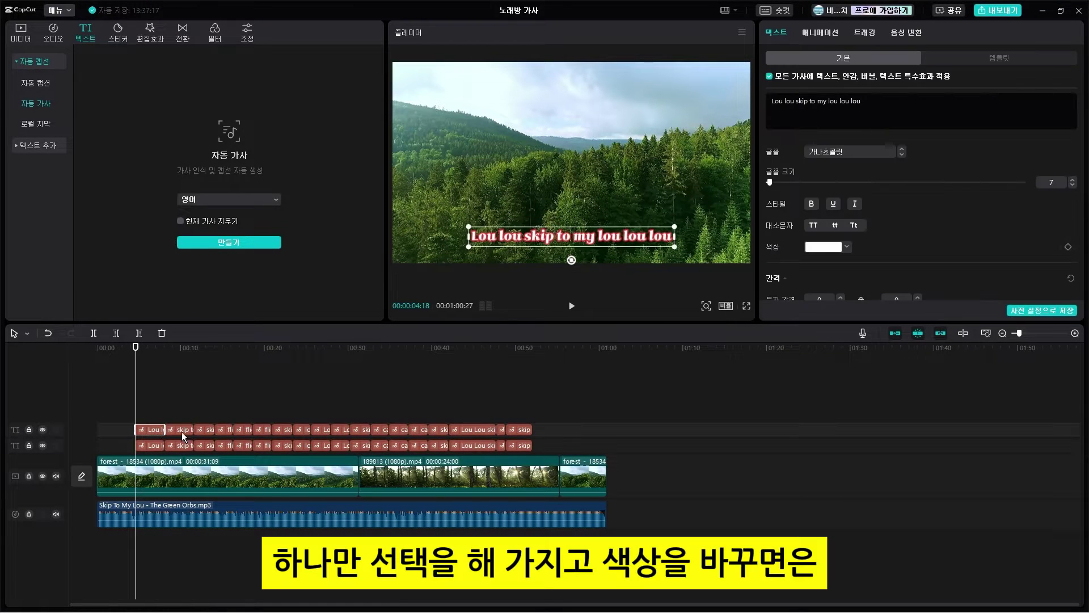
click(846, 248)
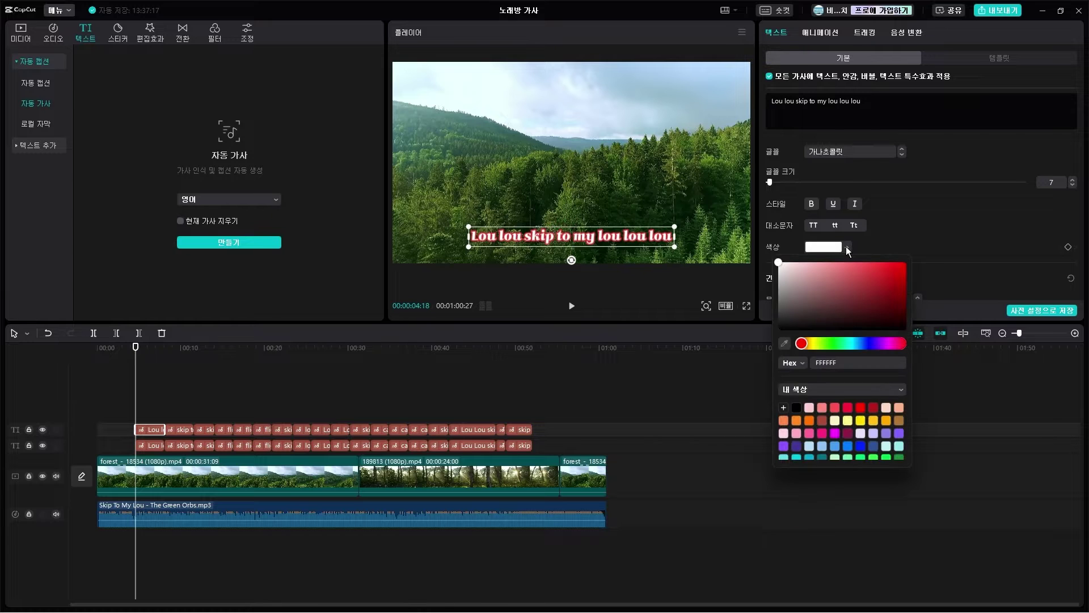
click(814, 345)
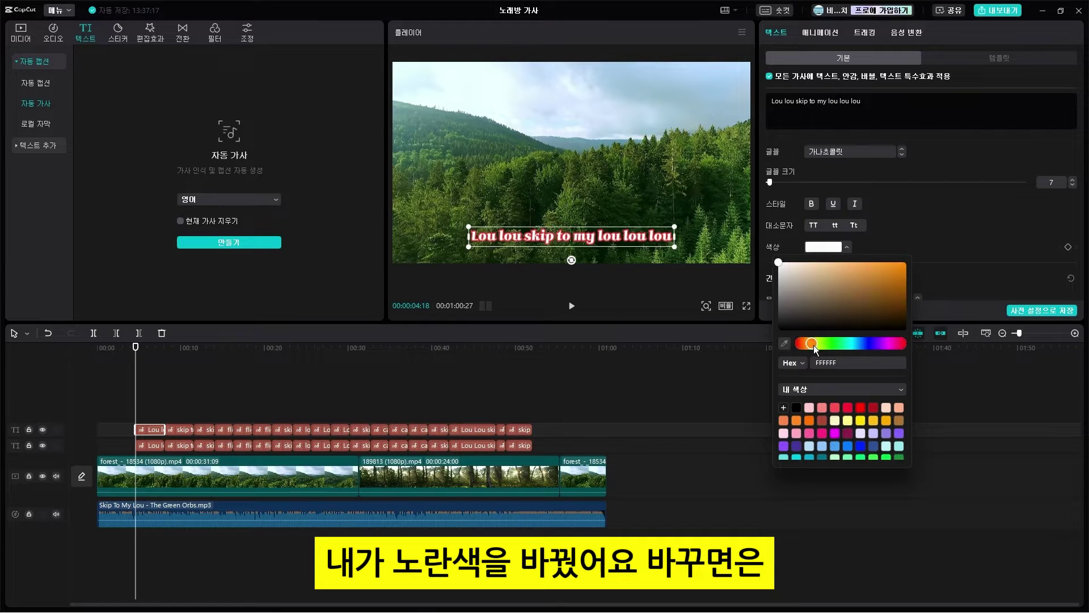
drag(864, 315, 946, 236)
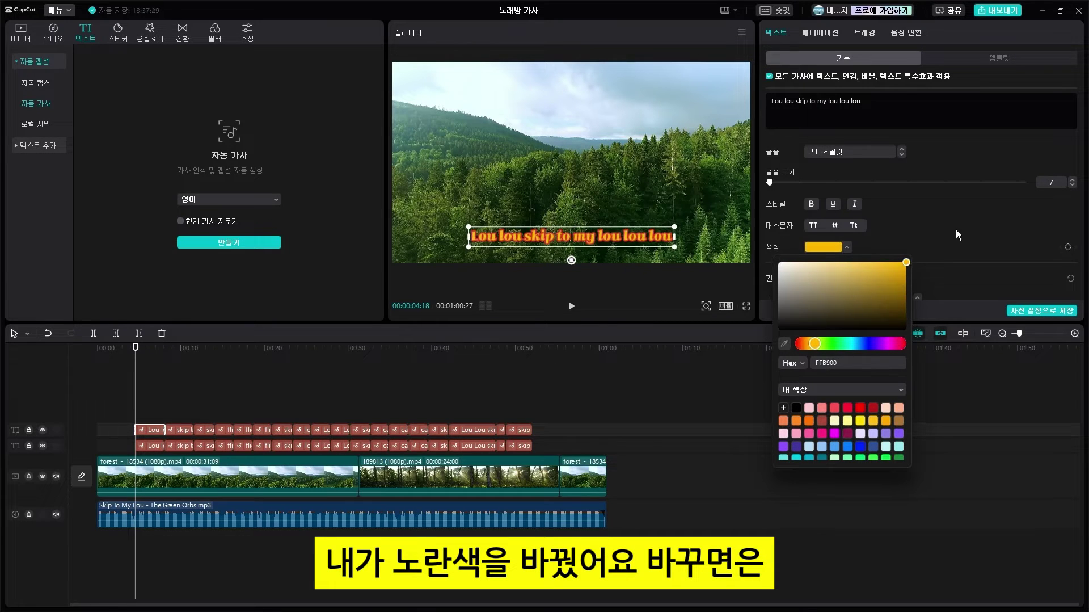
click(578, 322)
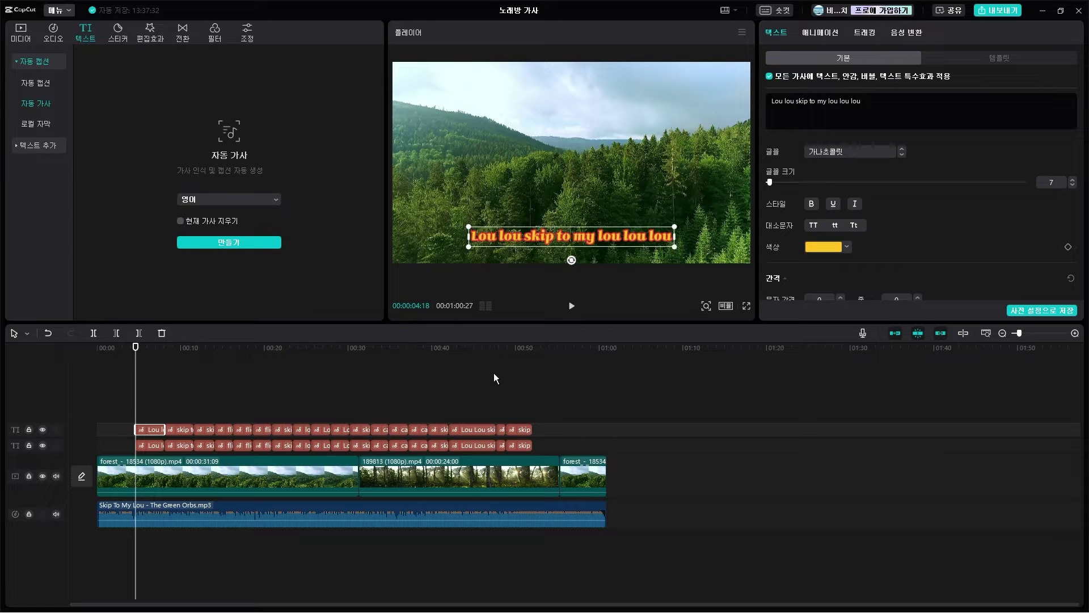
- Check the recolored lyrics at several points along the timeline and hide the upper lyric track to inspect the layer underneath
click(133, 354)
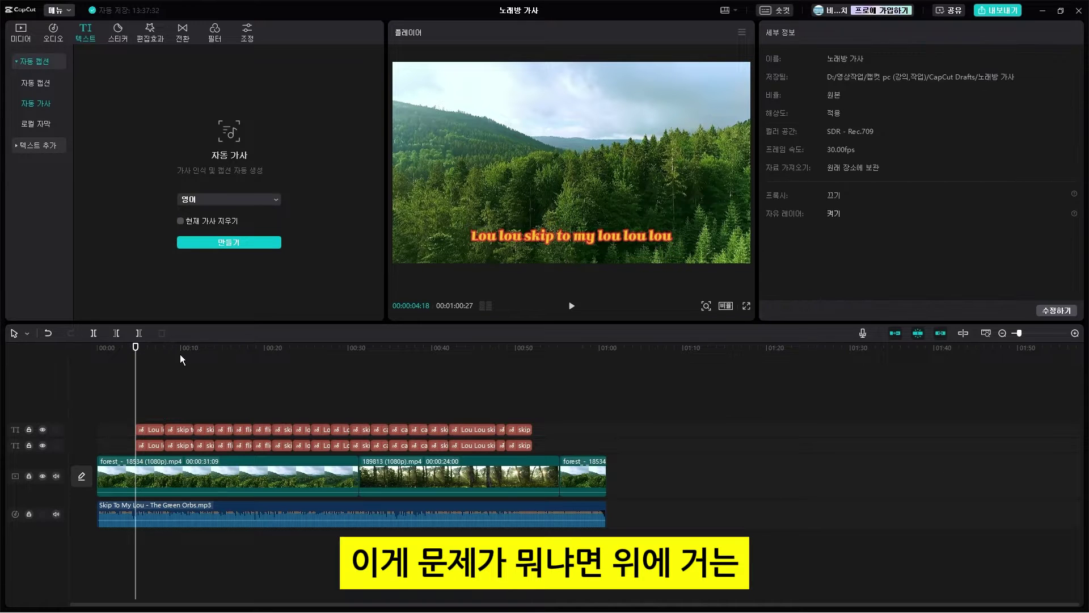
click(180, 354)
click(408, 357)
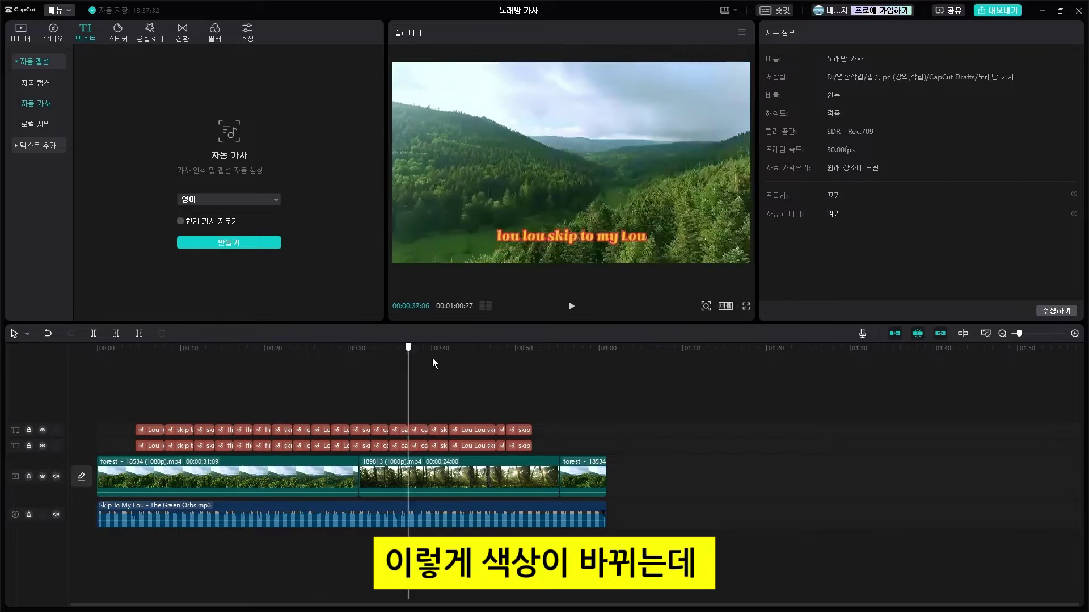
click(505, 358)
click(139, 374)
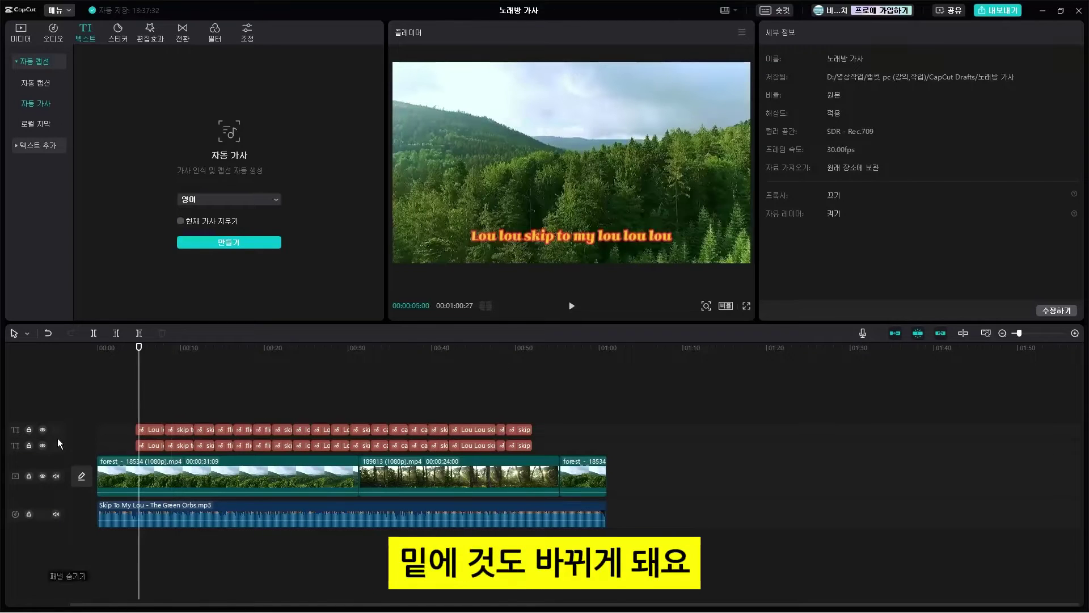
click(44, 430)
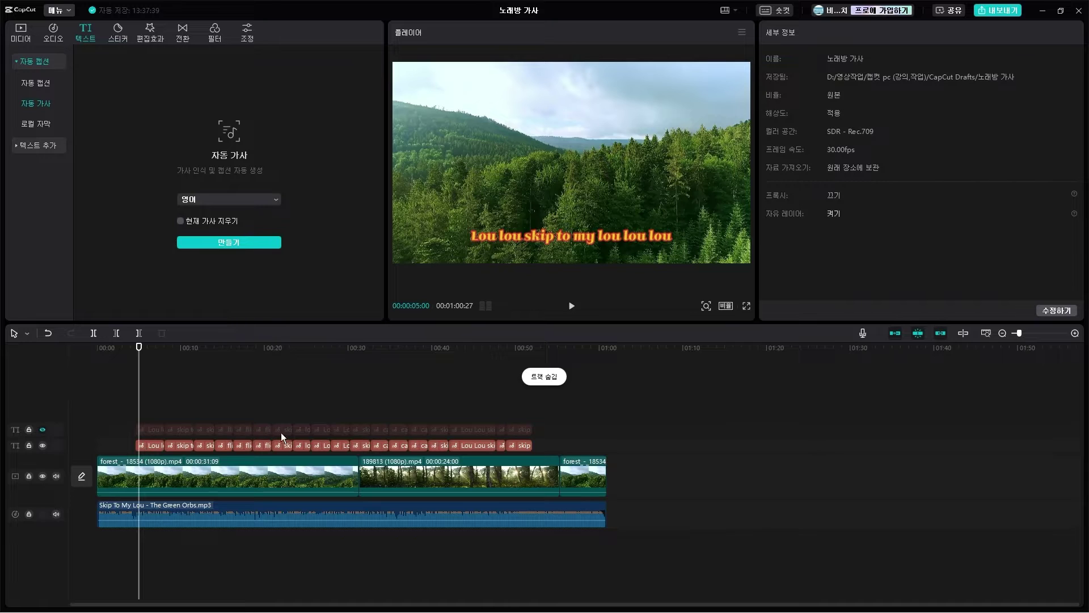
- Undo the track hiding and the orange-yellow recoloring, and return the playhead to the first lyric at 00:00:04:18
key(ctrl+z)
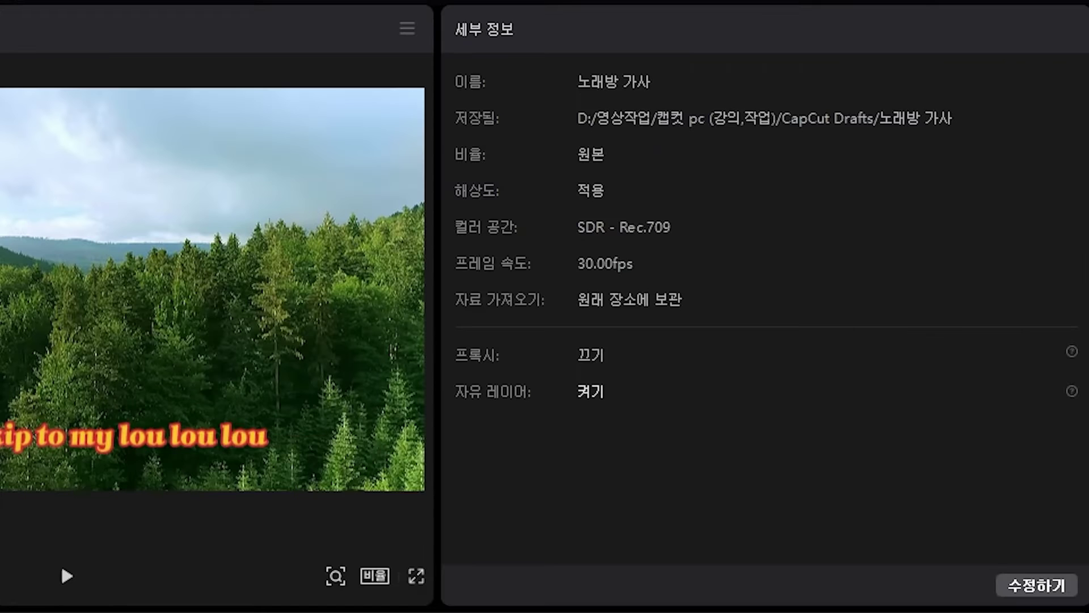
click(142, 437)
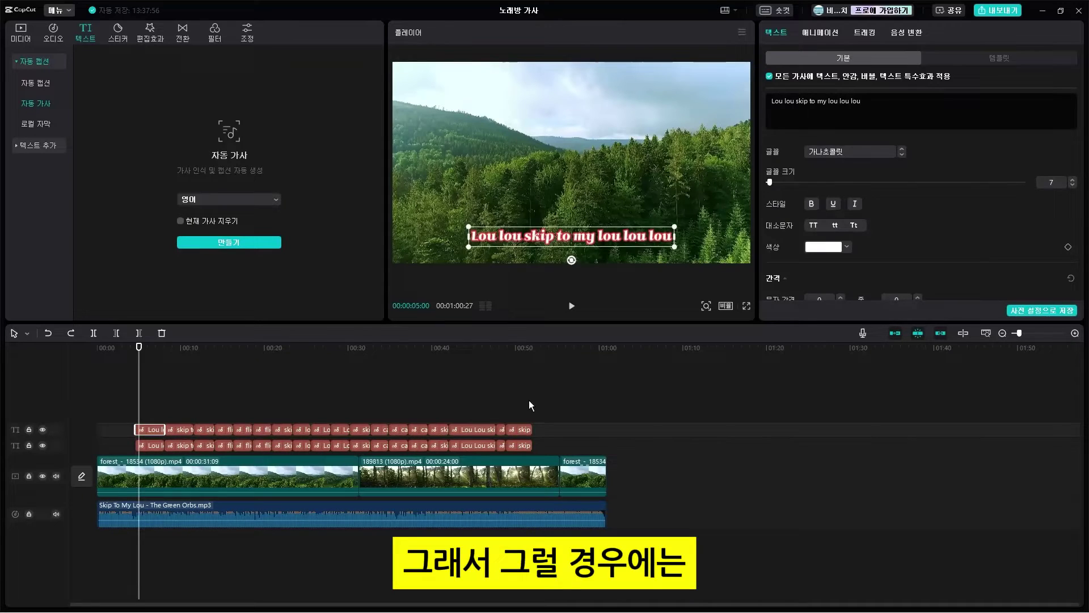
click(542, 397)
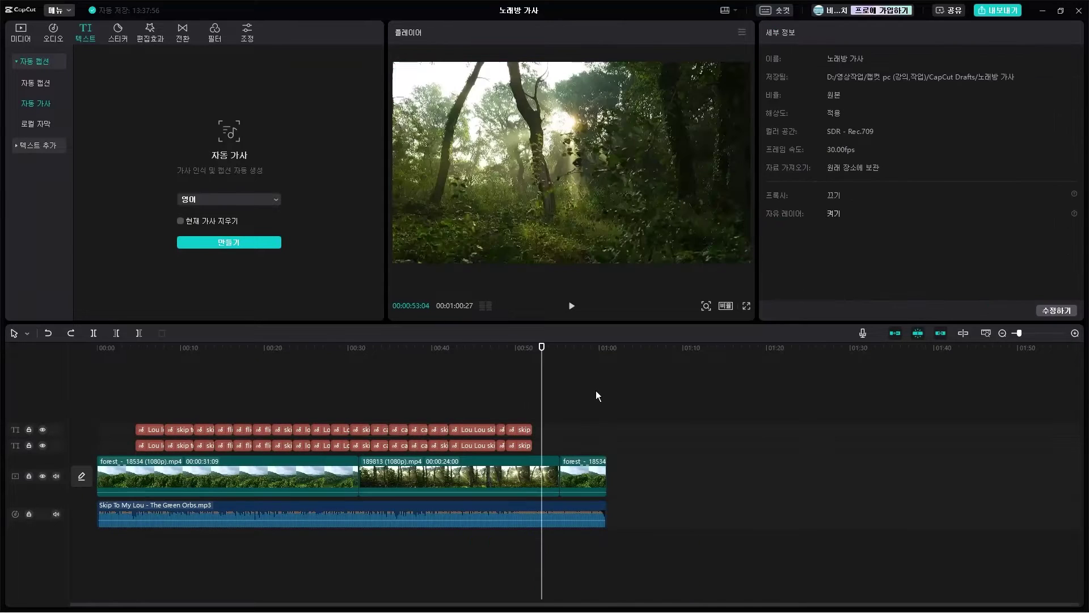
click(136, 397)
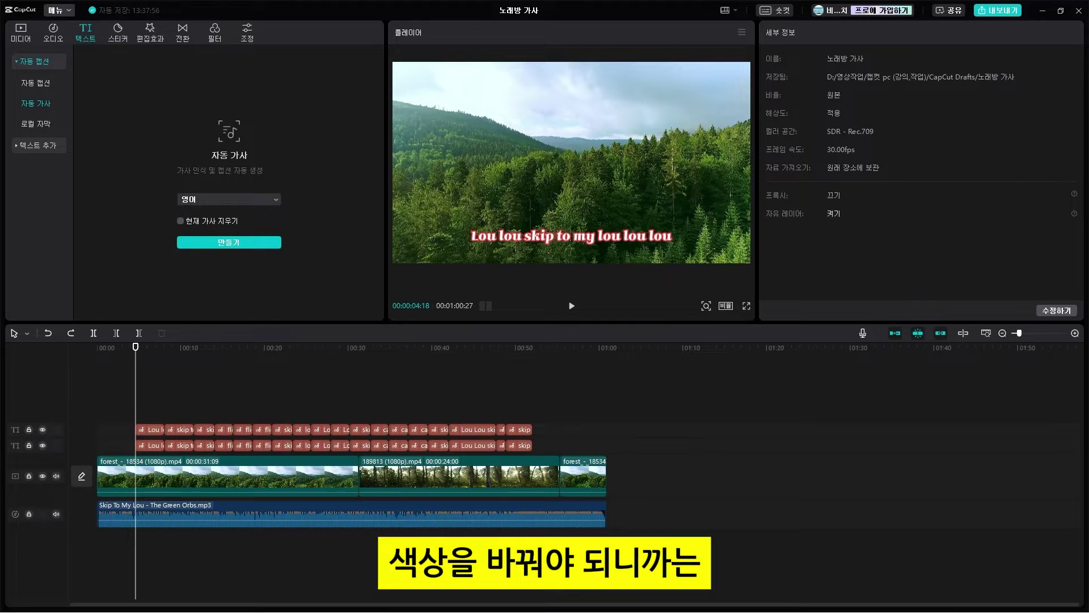
- Turn off applying changes to all lyrics and set the text color of every upper-track lyric clip to yellow (FFDD3A)
drag(614, 397, 125, 430)
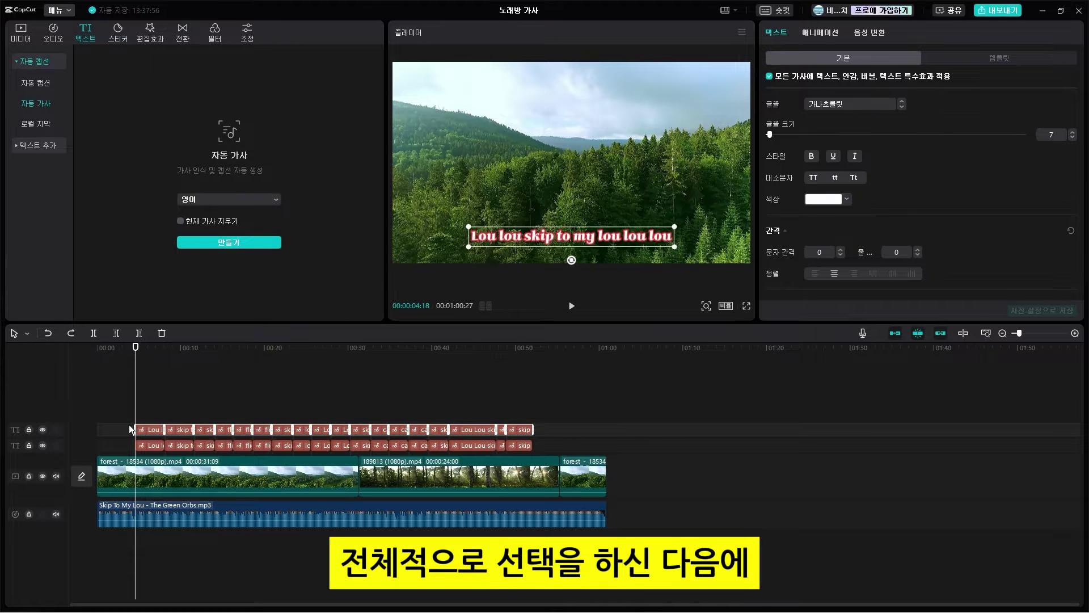
click(770, 76)
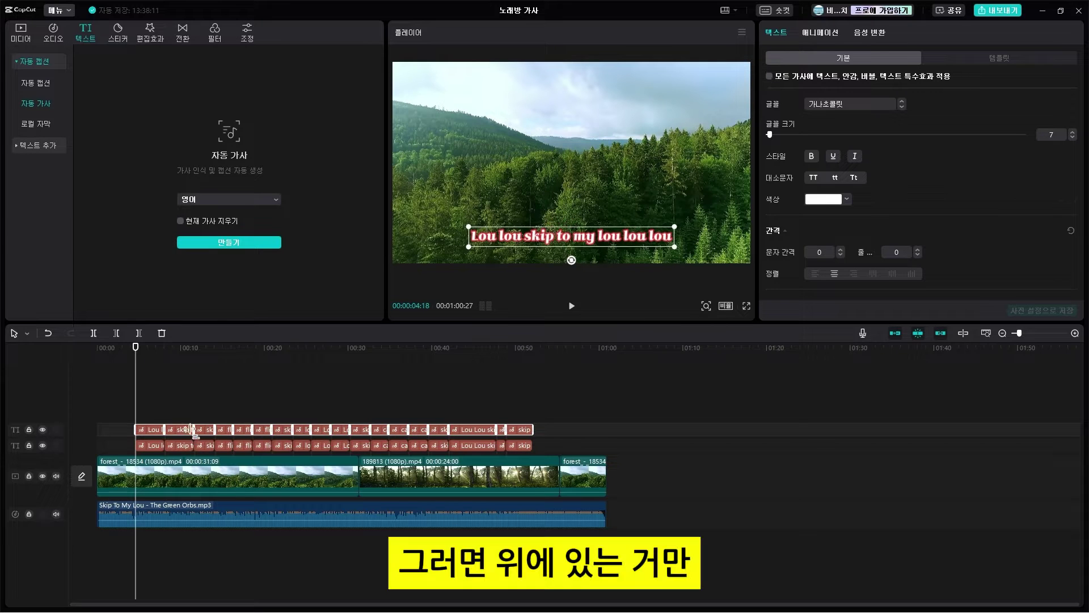
click(846, 199)
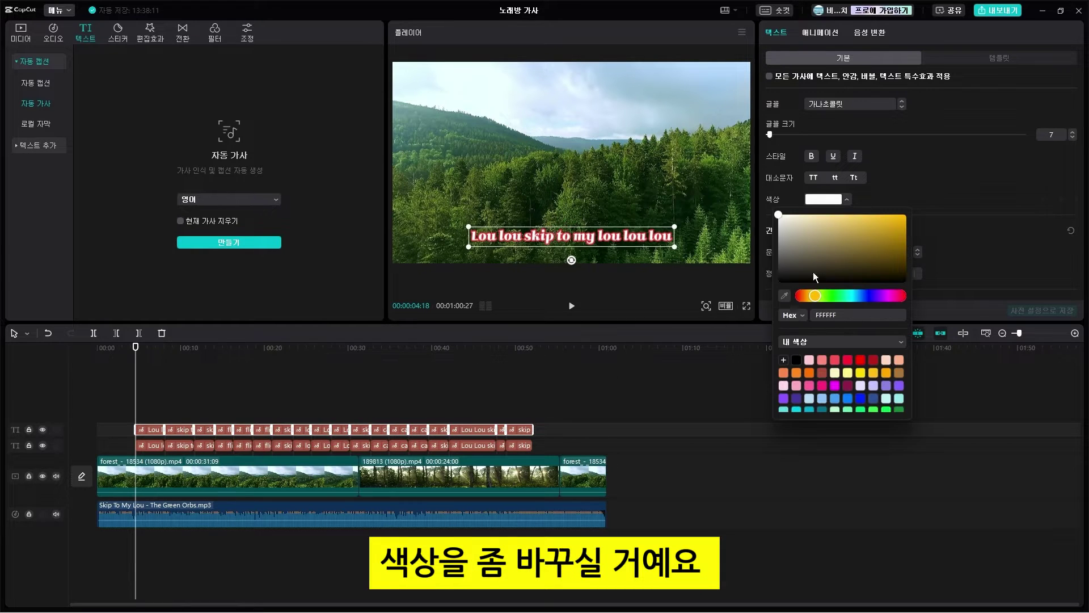
mouse_move(815, 296)
mouse_down()
mouse_move(801, 295)
mouse_move(817, 295)
mouse_up()
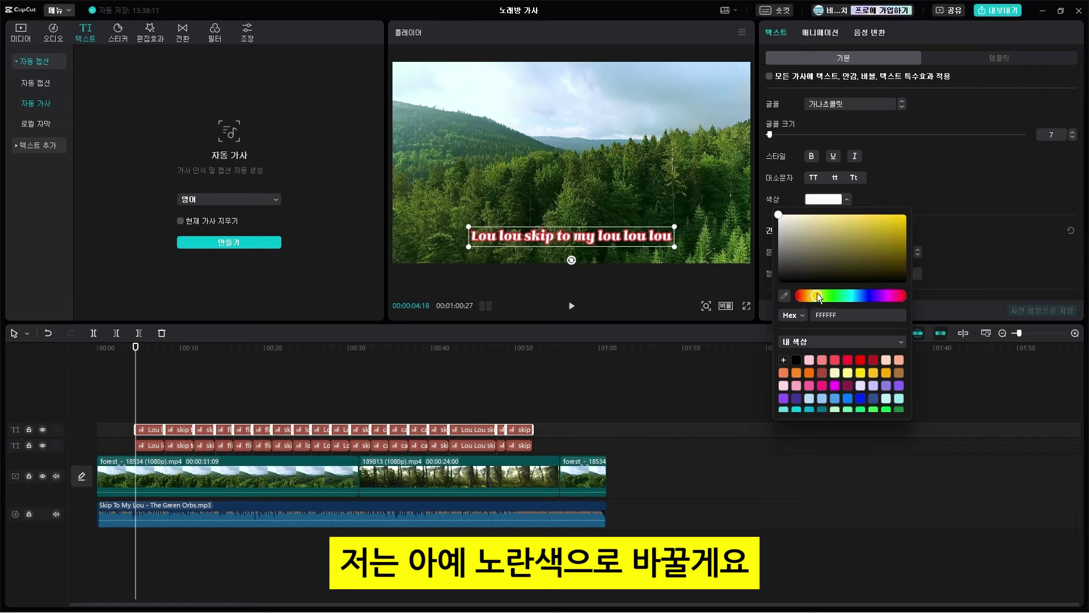
drag(868, 238, 921, 202)
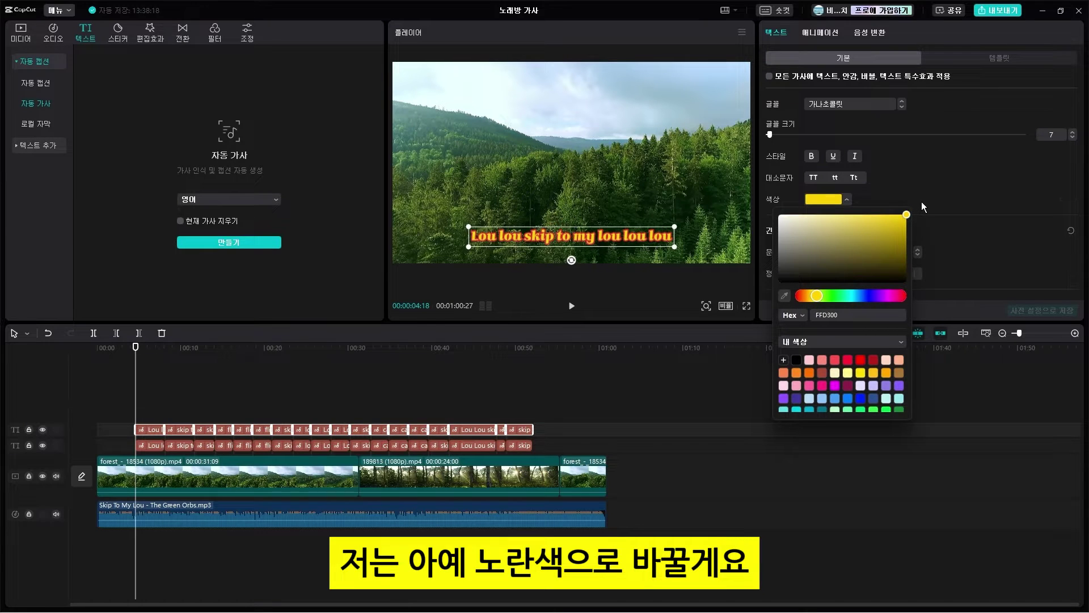
drag(829, 295, 817, 304)
drag(902, 217, 880, 187)
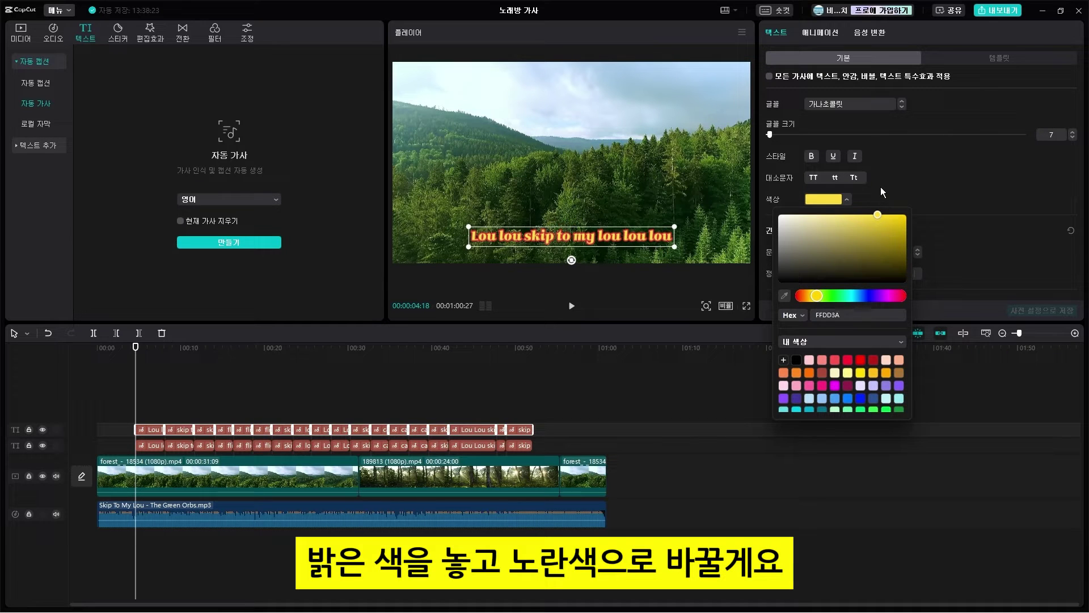
click(938, 169)
- Compare both lyric layers at 00:00:04:18 by hiding the upper lyric track and showing it again
click(243, 429)
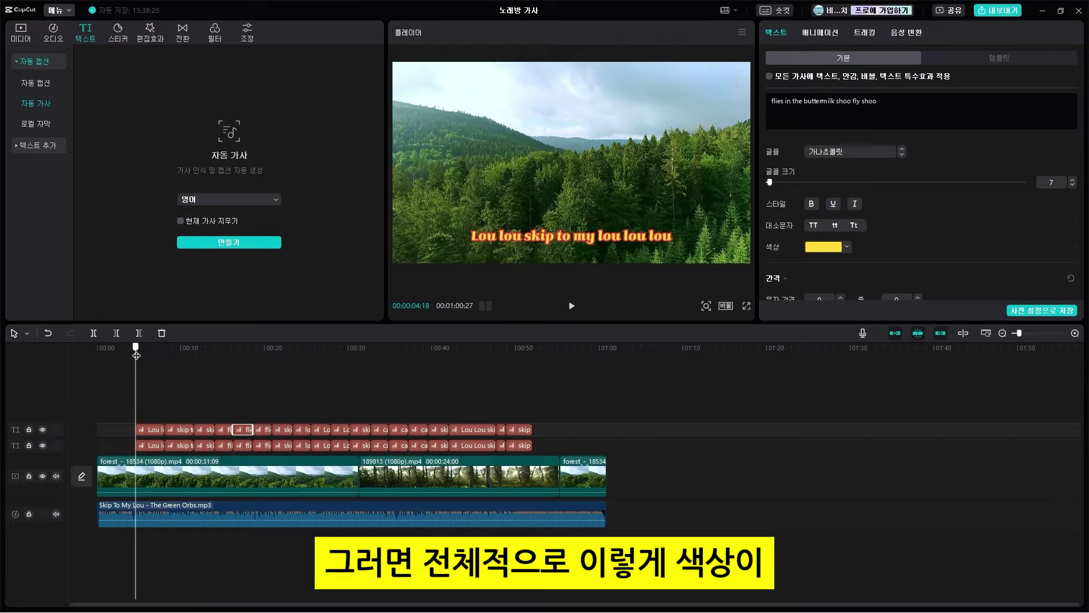
mouse_move(136, 358)
mouse_down()
mouse_move(520, 371)
mouse_move(136, 371)
mouse_up()
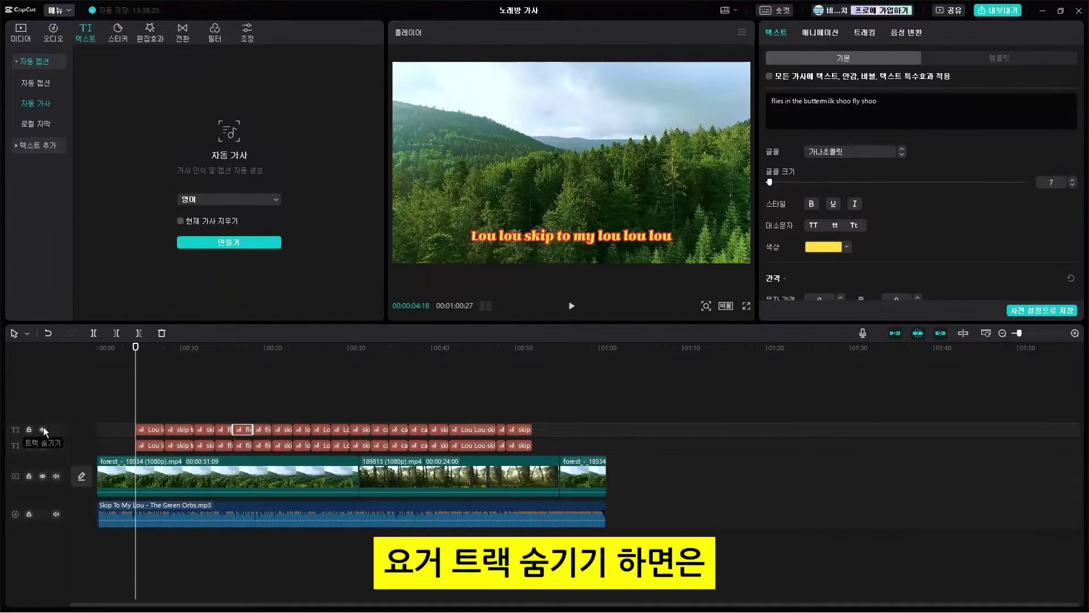
click(43, 428)
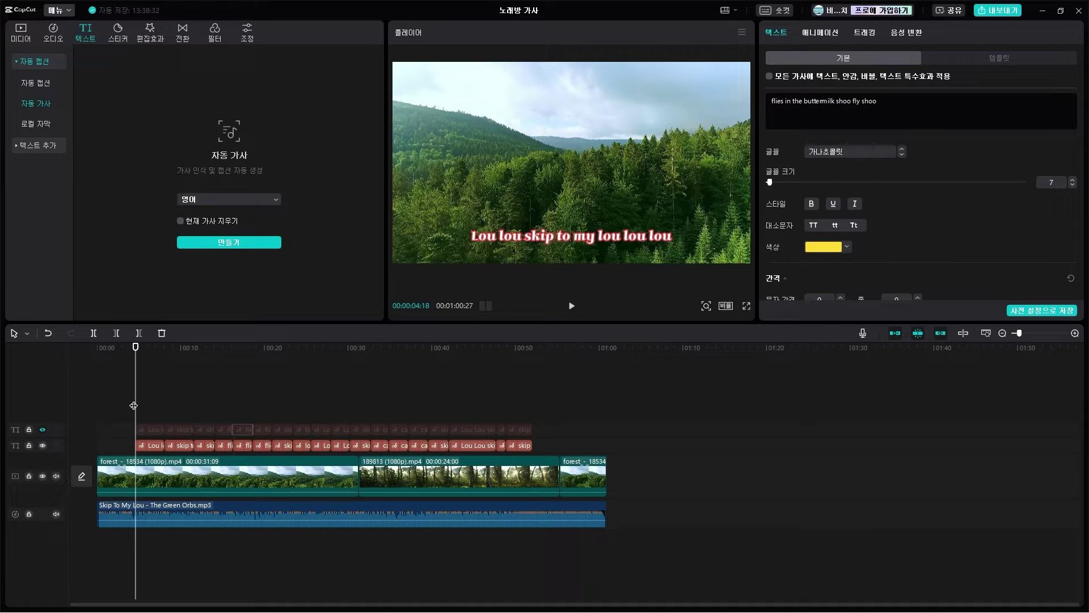
click(42, 430)
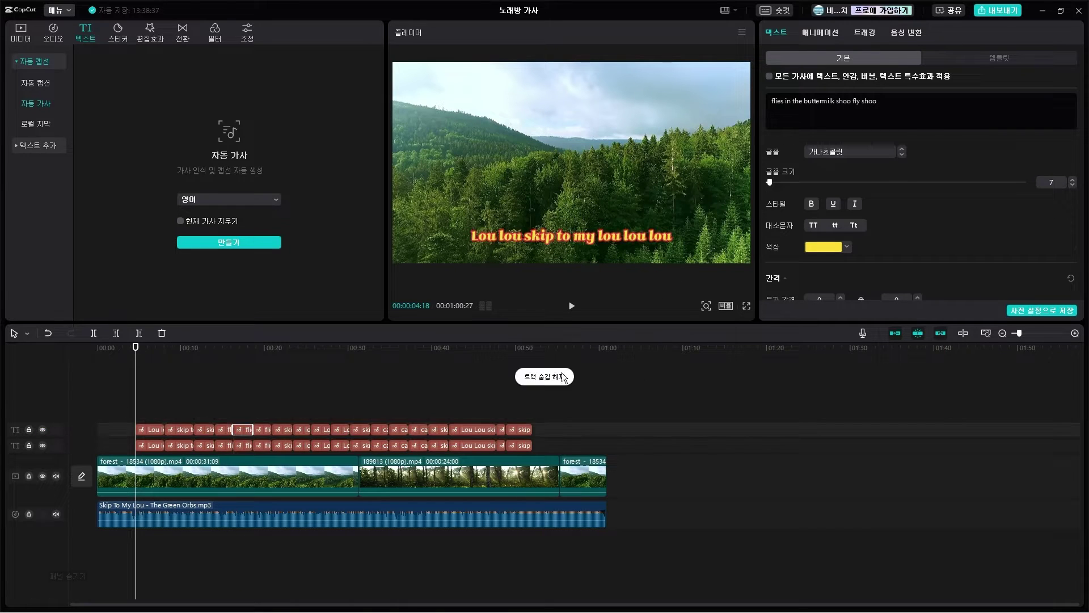
click(270, 370)
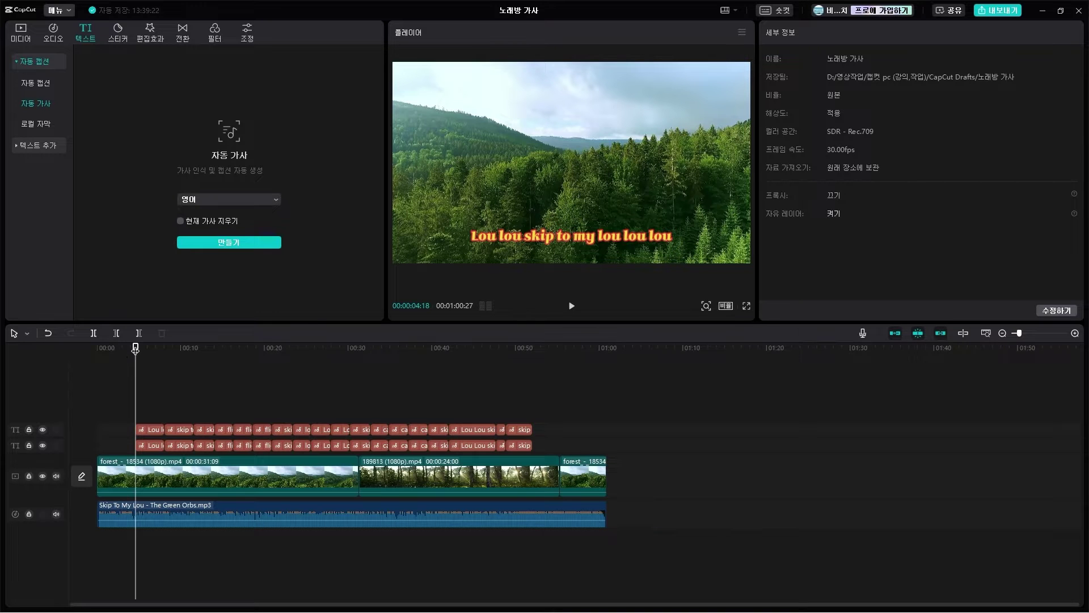
mouse_move(135, 347)
mouse_down()
mouse_move(185, 352)
mouse_move(135, 349)
mouse_up()
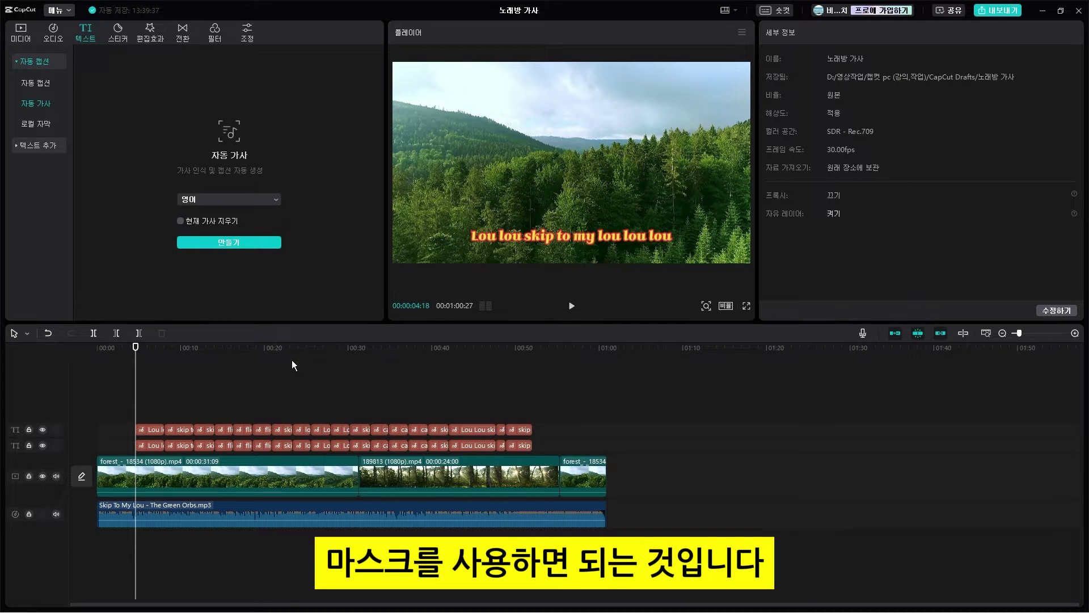
- Convert the first yellow lyric on the upper text track into a compound clip (복합 클립)
click(150, 430)
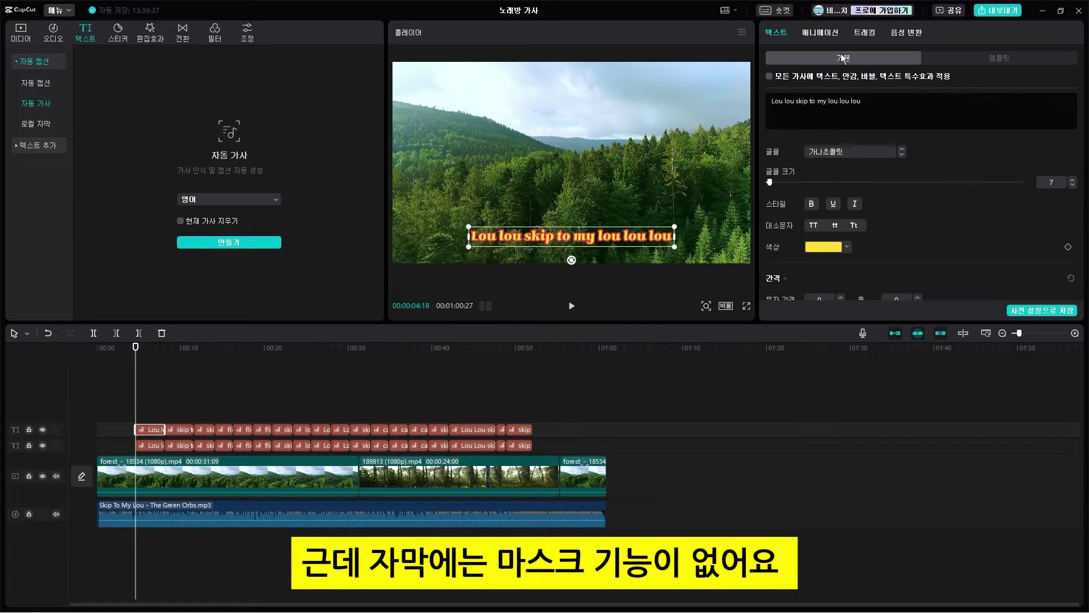
click(760, 390)
right_click(151, 430)
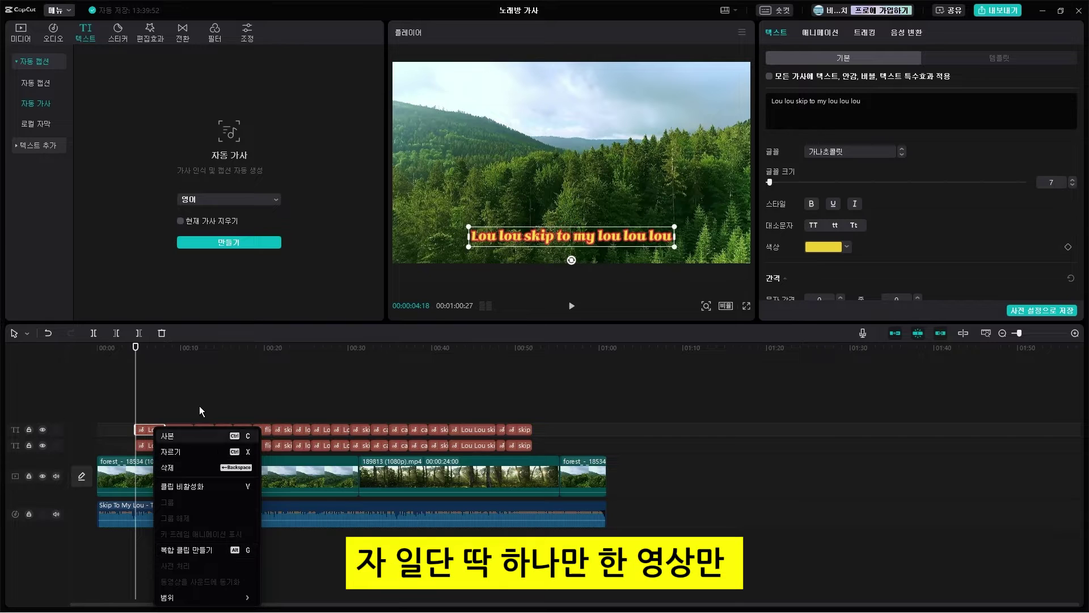
click(151, 435)
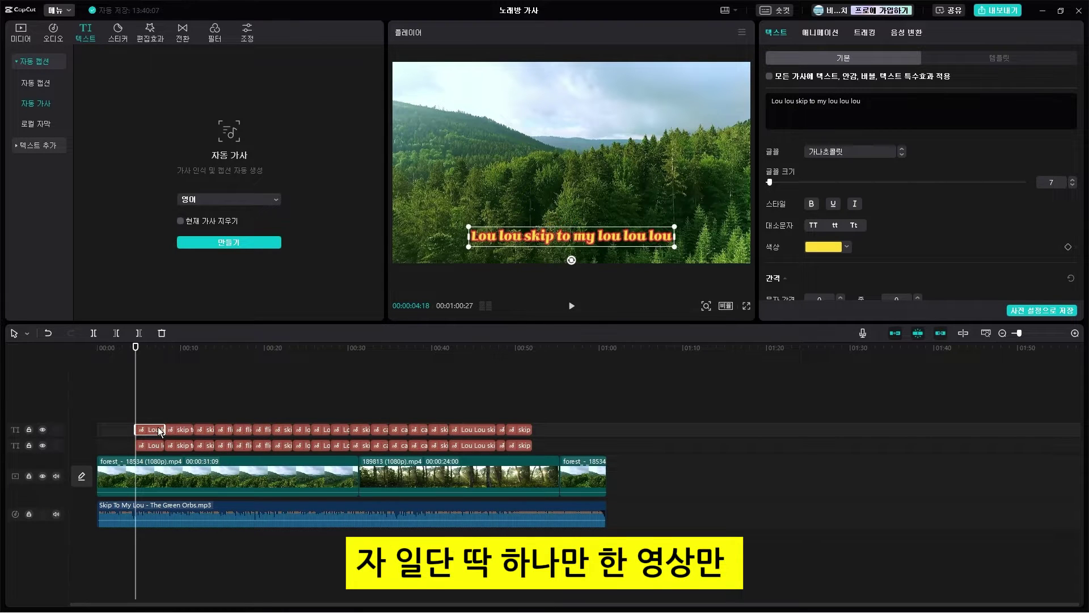
right_click(155, 429)
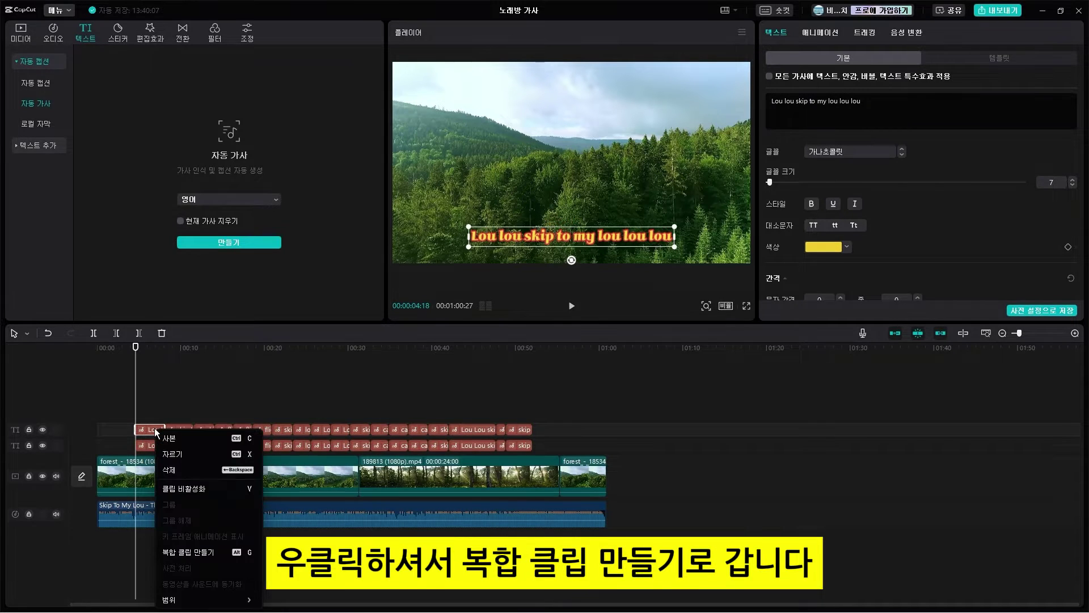
click(226, 550)
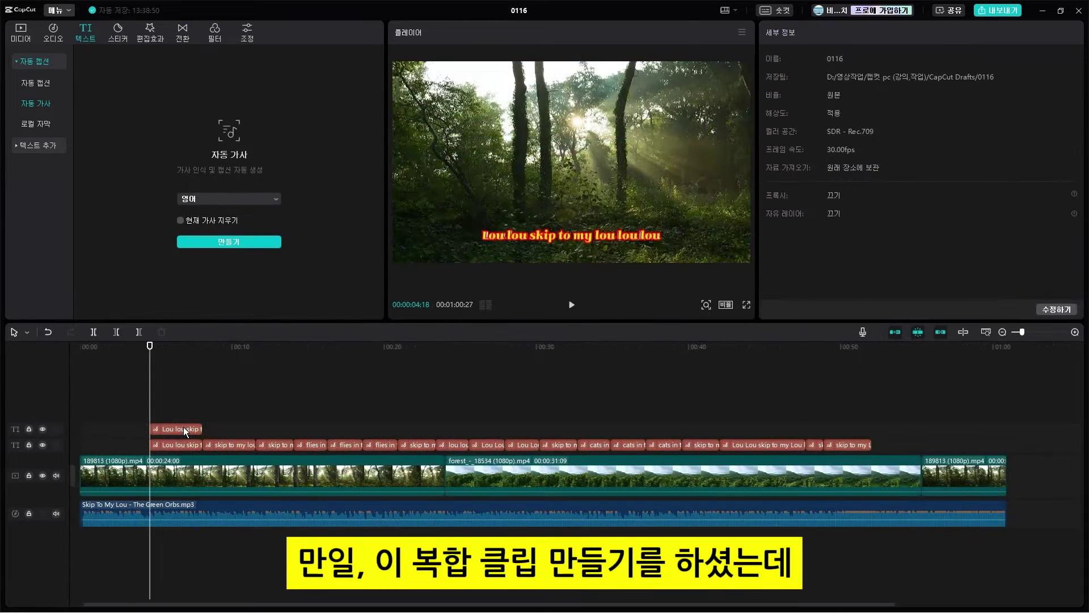
- In project 0116, make a compound clip from the first yellow lyric and select the first white lyric on the text track
right_click(183, 426)
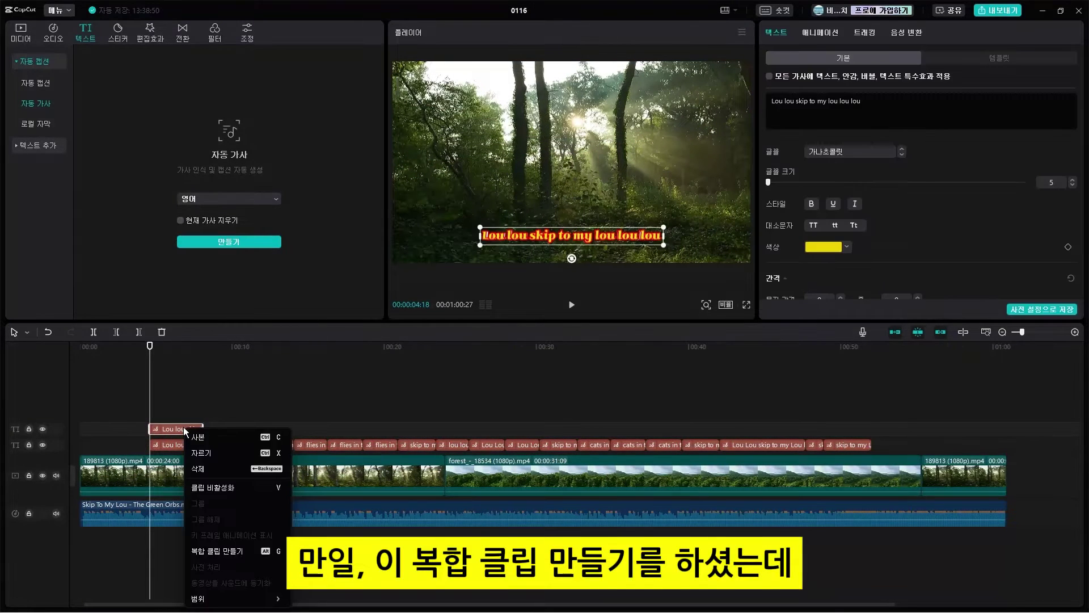
click(239, 548)
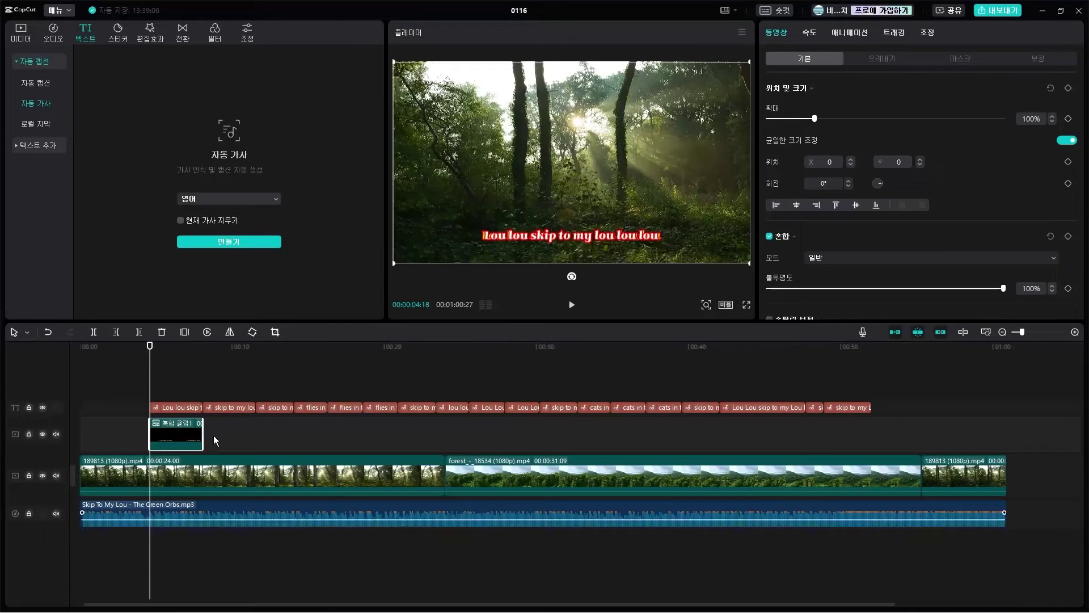
click(180, 404)
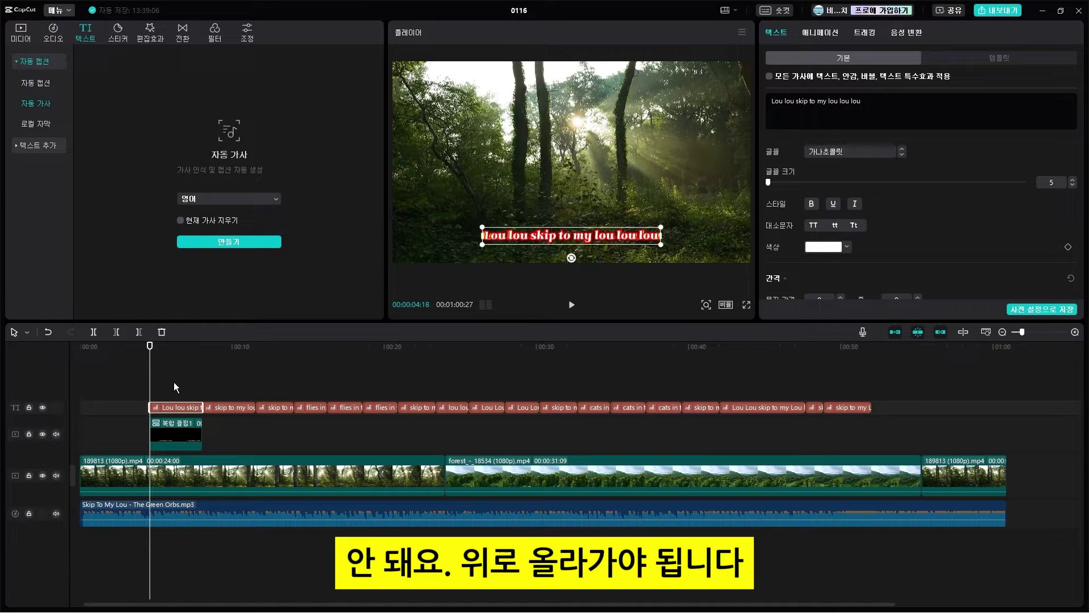
- Undo the compound clip of the first yellow lyric and turn on free layers (자유 레이어) in the project settings
click(171, 430)
key(ctrl+z)
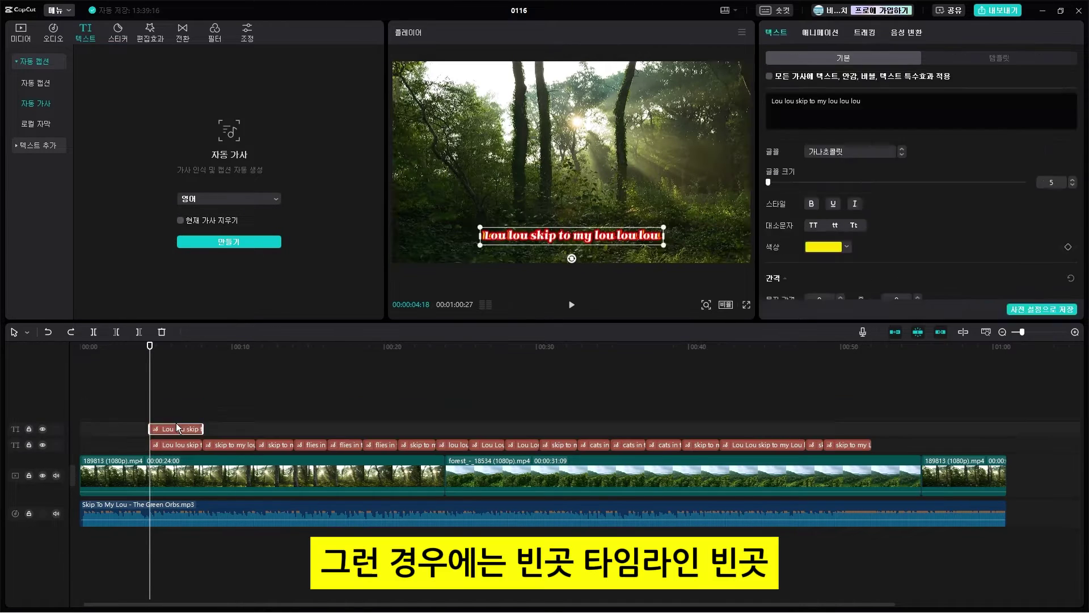
click(797, 397)
click(176, 421)
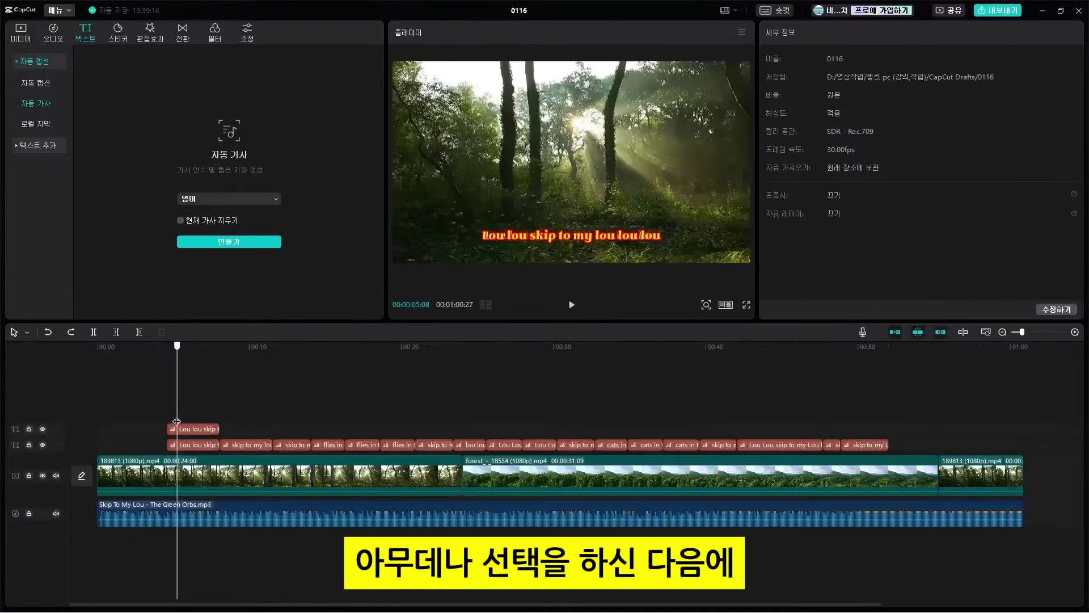
drag(177, 421, 249, 394)
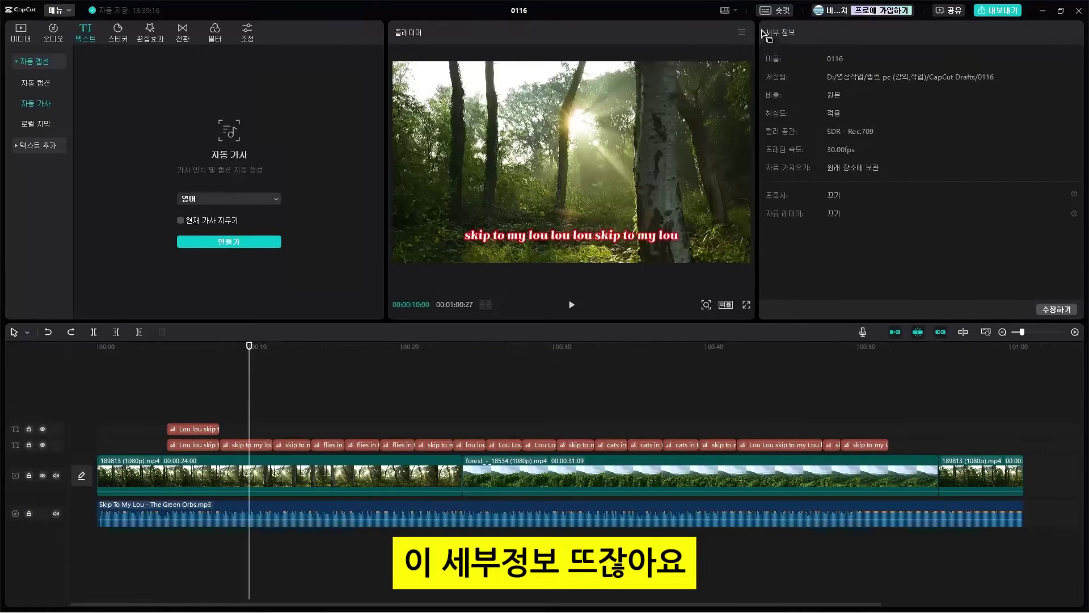
click(1056, 309)
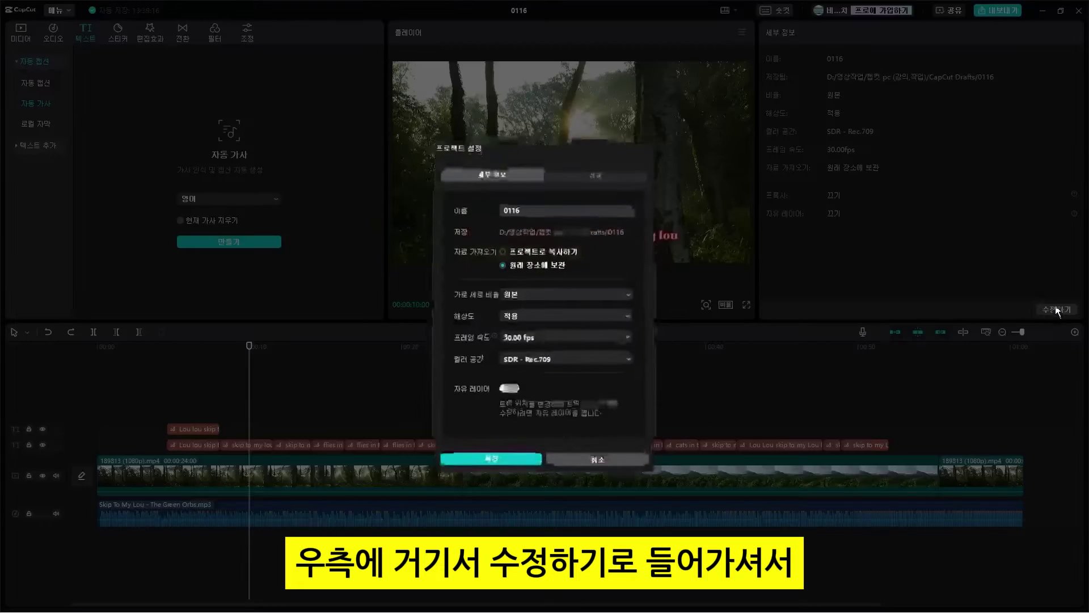
click(513, 389)
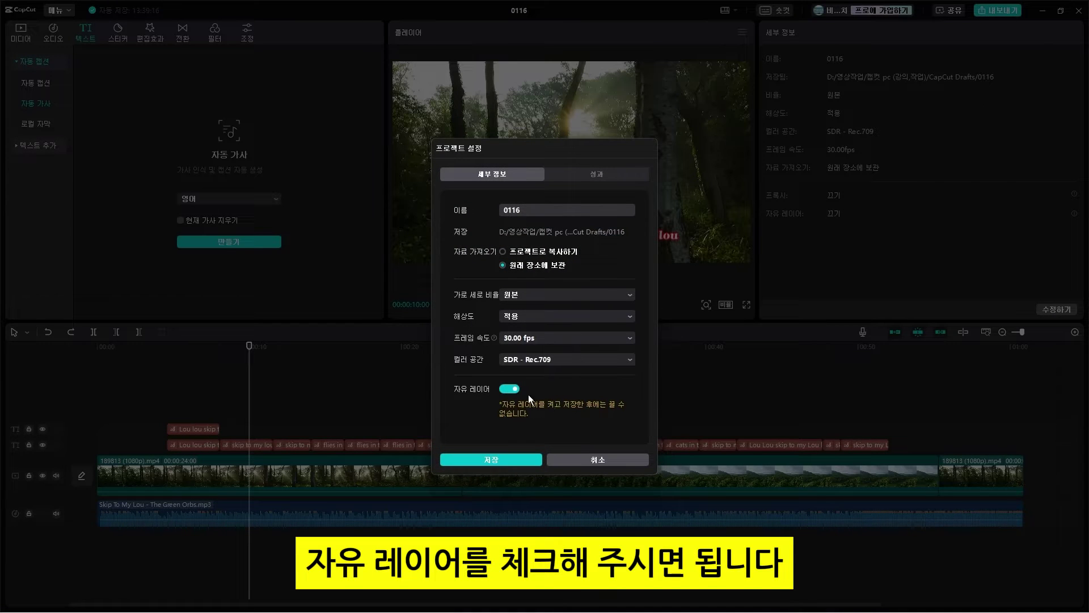
click(520, 460)
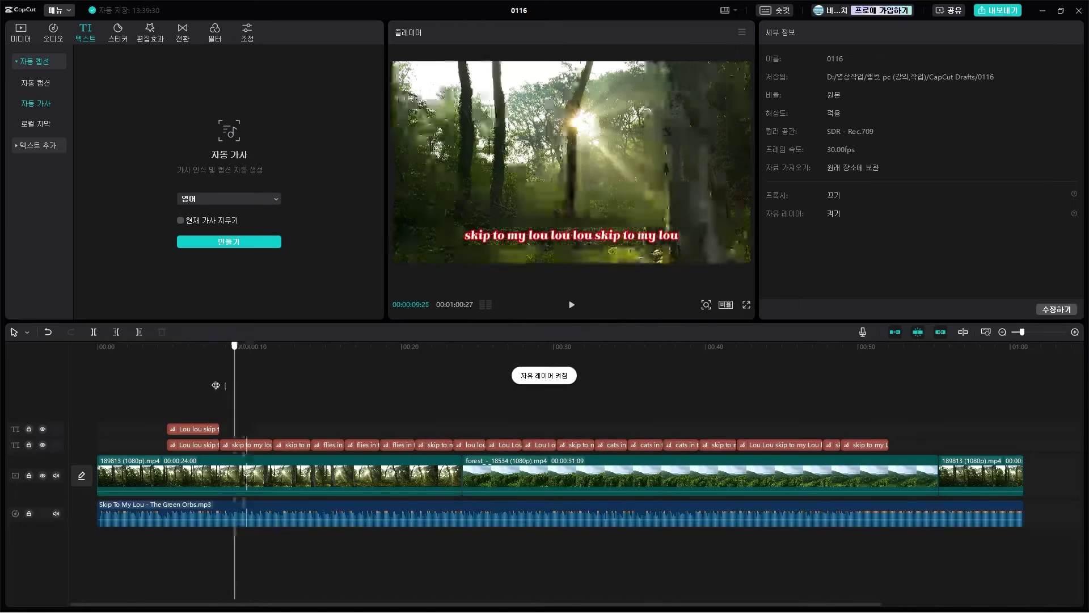
- Make a compound clip (복합 클립) from the first yellow lyric, starting at 00:00:04:18 on the upper text track
click(169, 392)
click(195, 430)
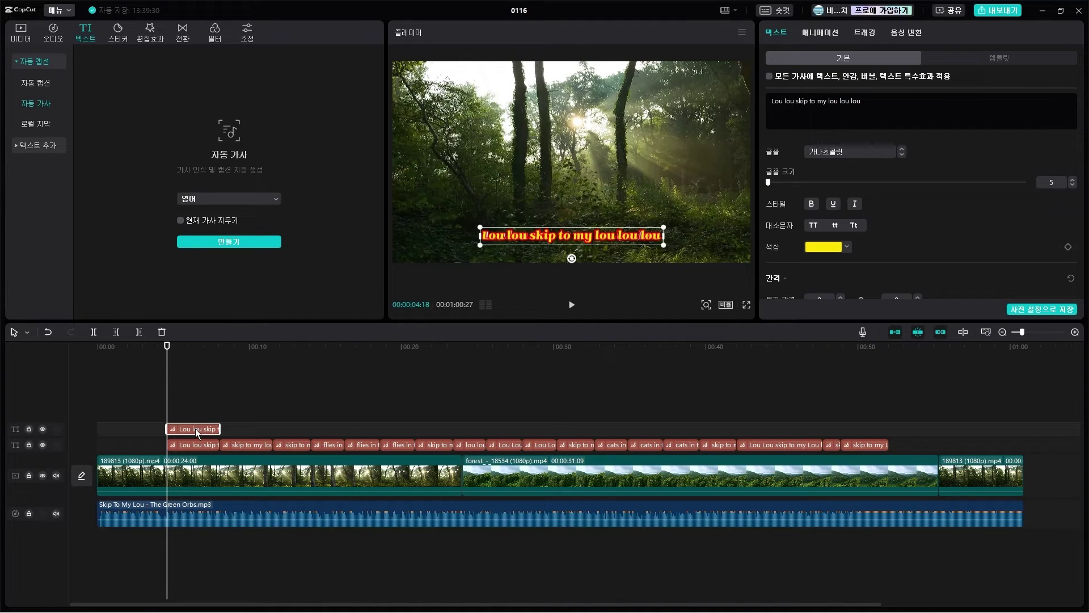
right_click(195, 429)
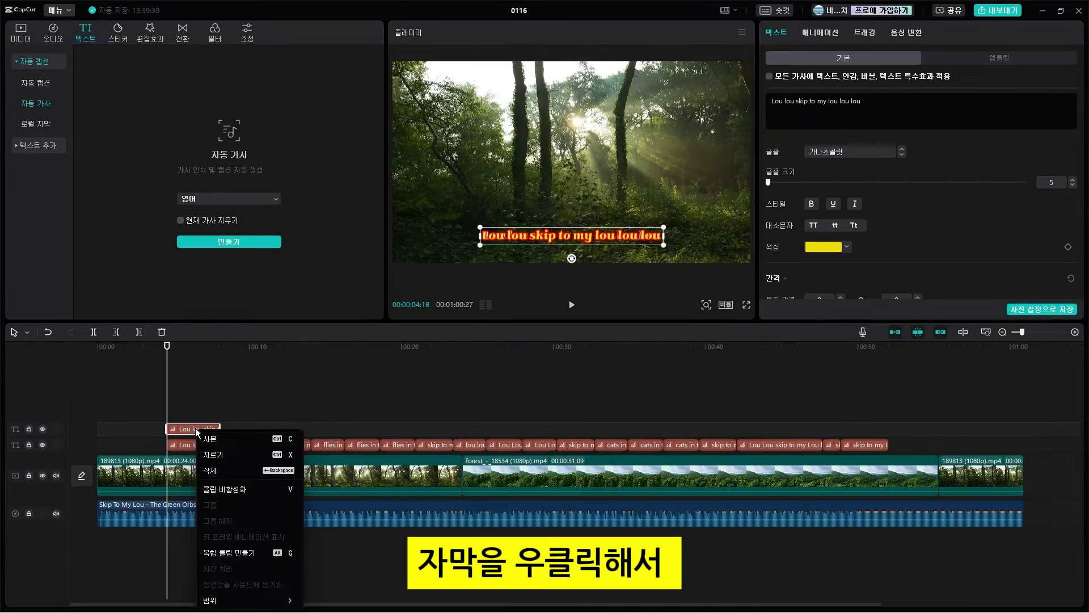
click(258, 553)
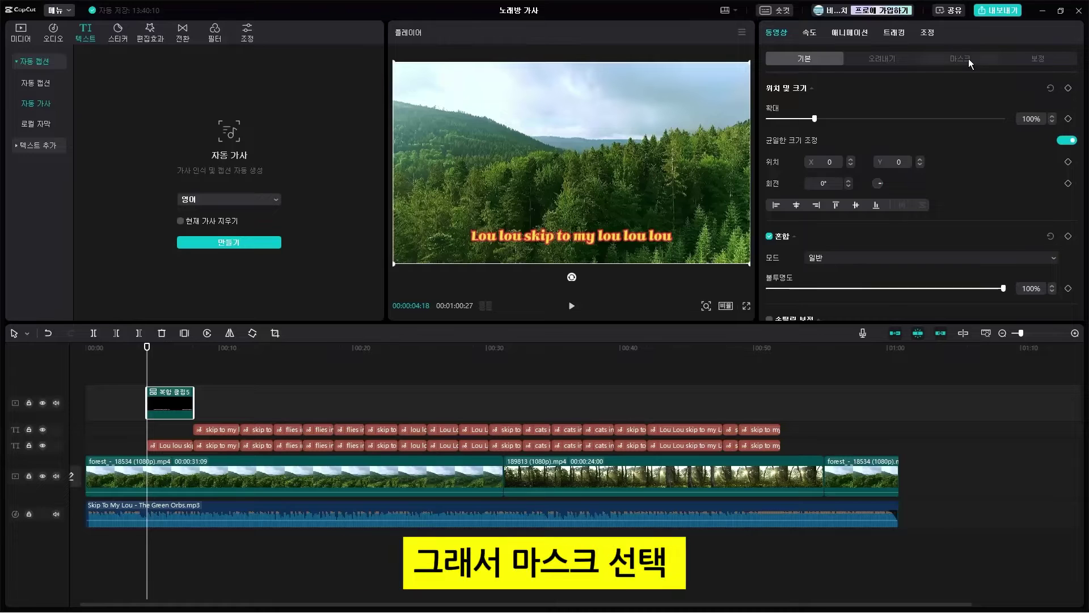
- Add a horizontal (가로) mask to the first lyric's compound clip and set its rotation to -90°
click(968, 59)
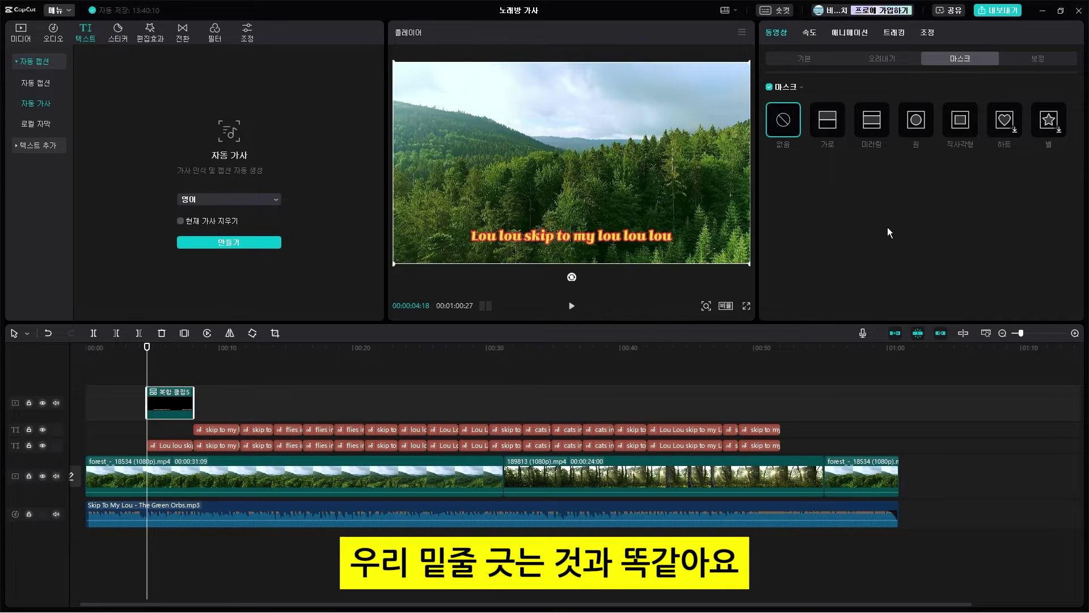
click(829, 121)
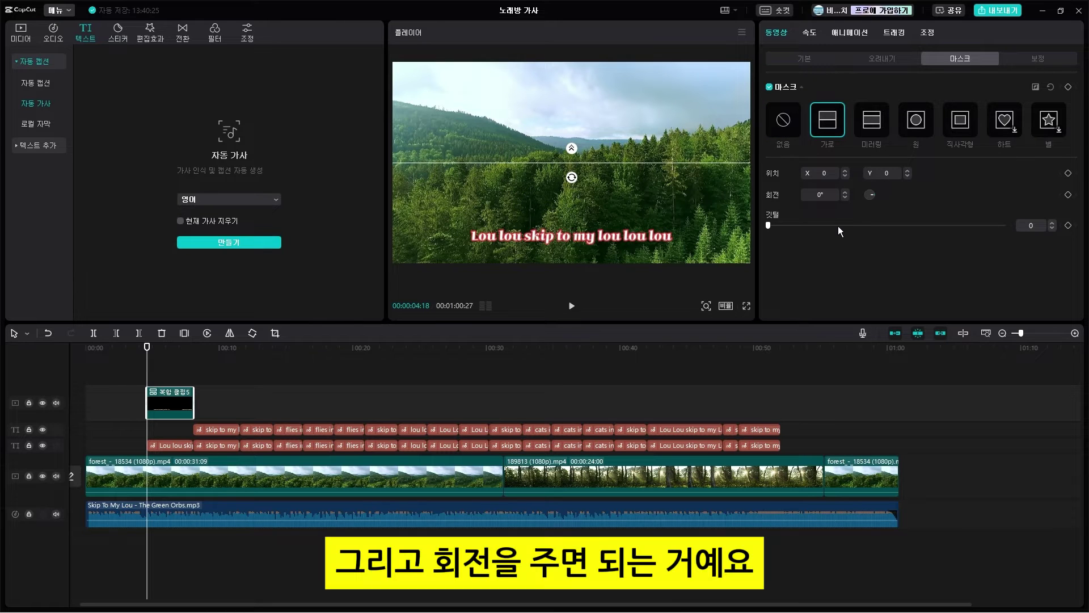
click(832, 193)
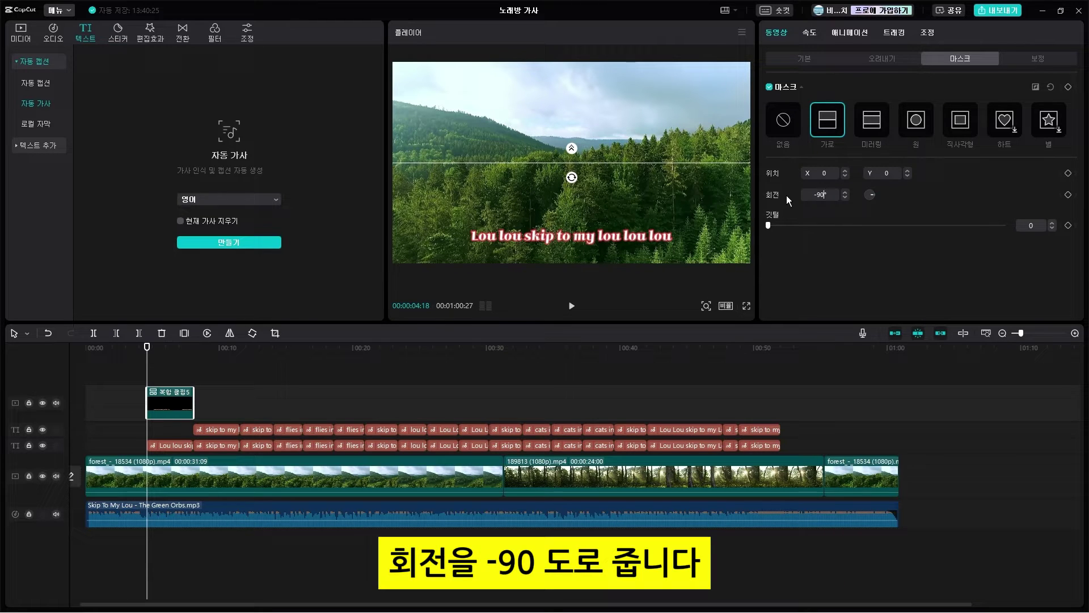
key(Return)
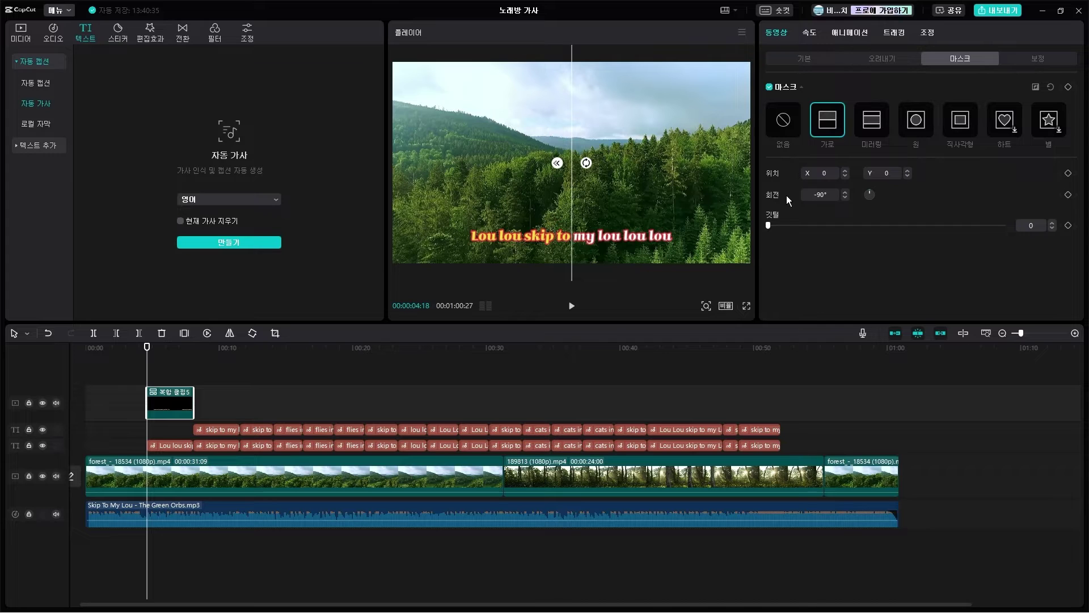
- Move the mask line to the start of the lyric, X about -532, and keyframe its position at 00:00:04:18
drag(570, 217, 471, 221)
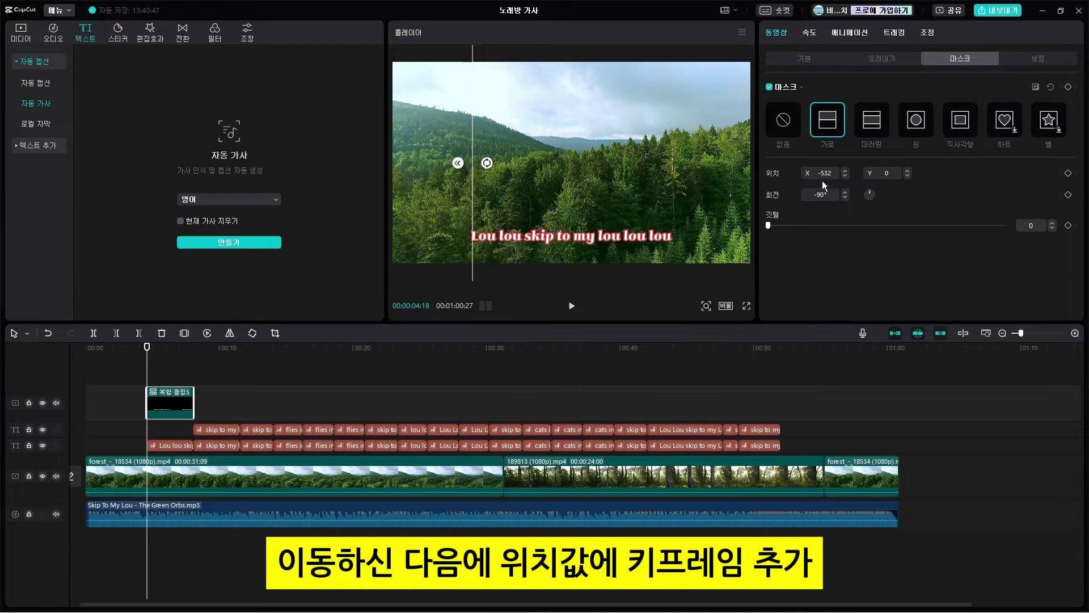
click(1068, 173)
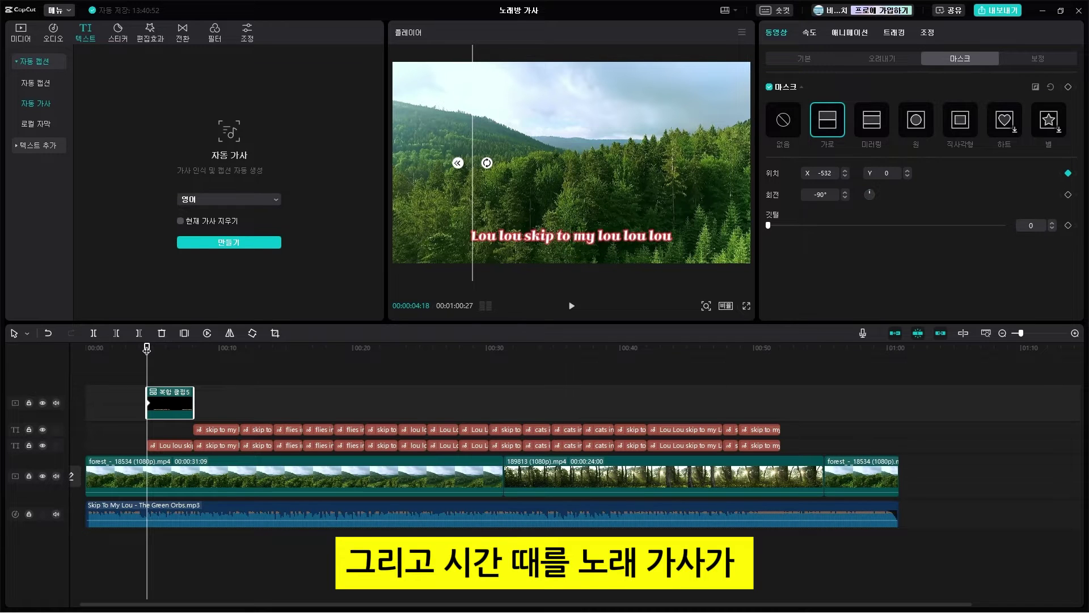
- At 00:00:07:28, move the mask line to the lyric's end, about X 539 and Y -55, and shift that keyframe to the clip's end
drag(147, 347, 189, 351)
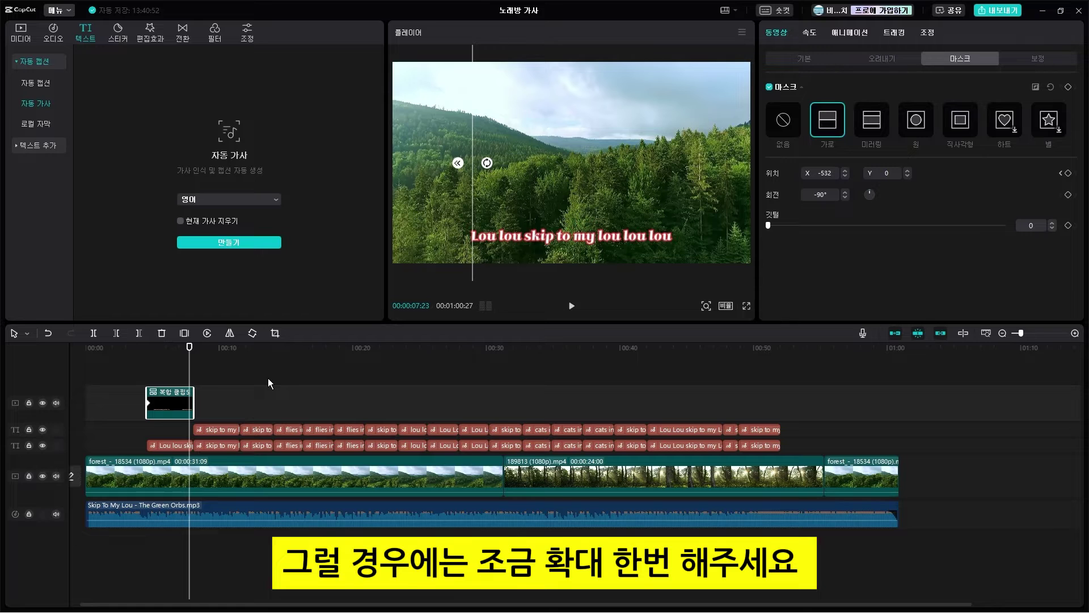
ctrl+scroll(318, 375, up, 3)
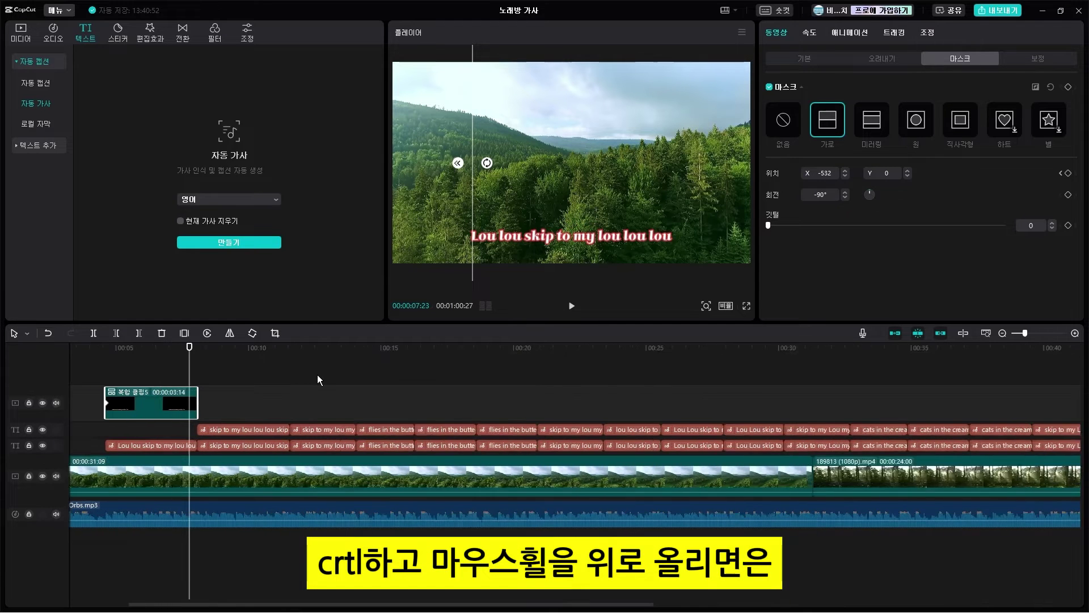
ctrl+scroll(317, 374, up, 1)
drag(190, 362, 195, 361)
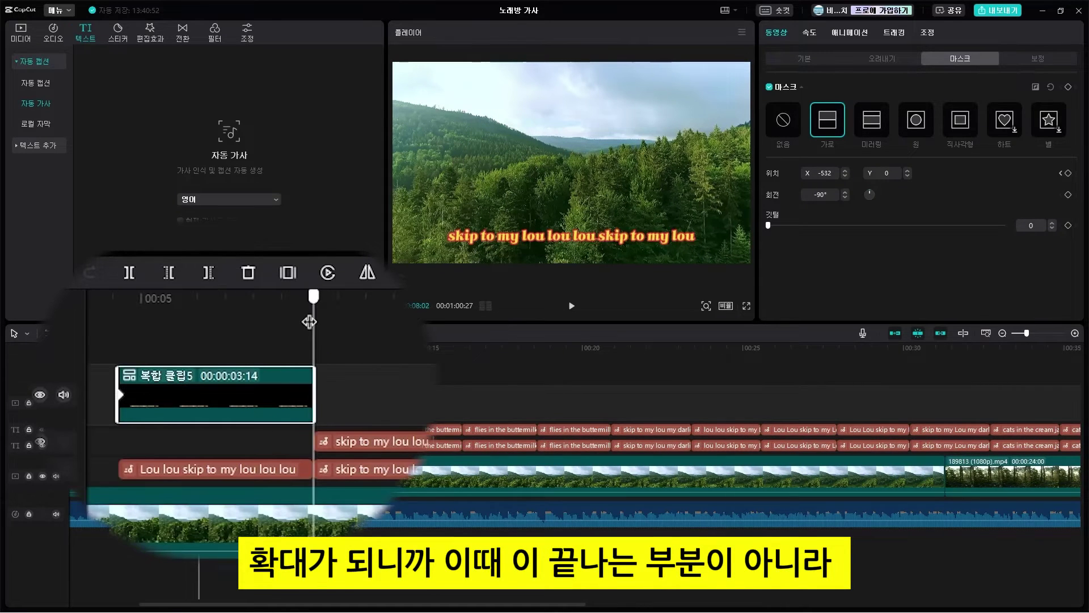
drag(309, 322, 307, 324)
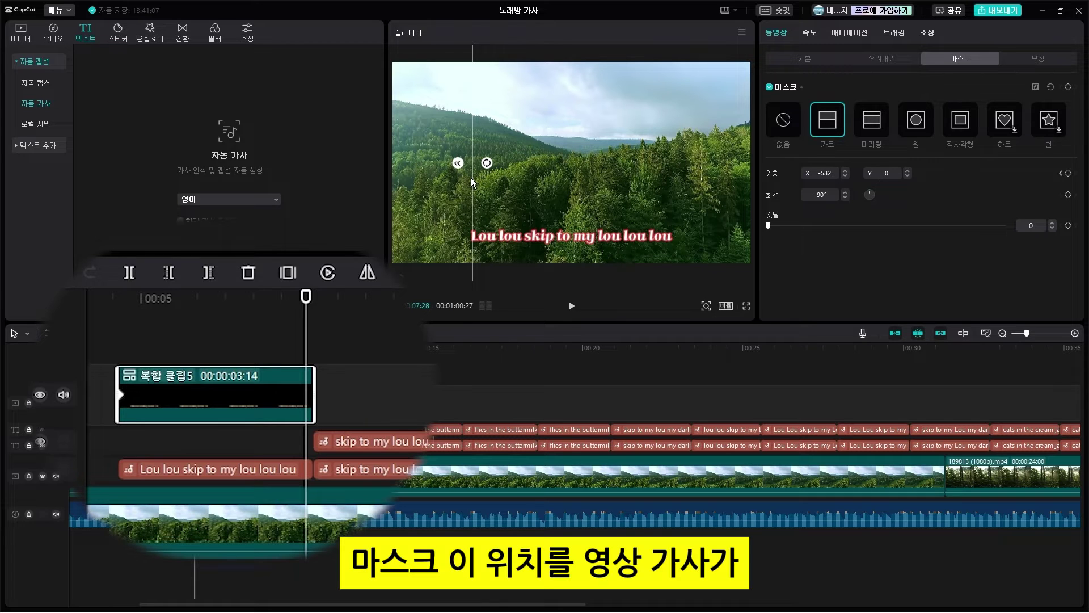
drag(471, 178, 636, 187)
drag(657, 191, 671, 188)
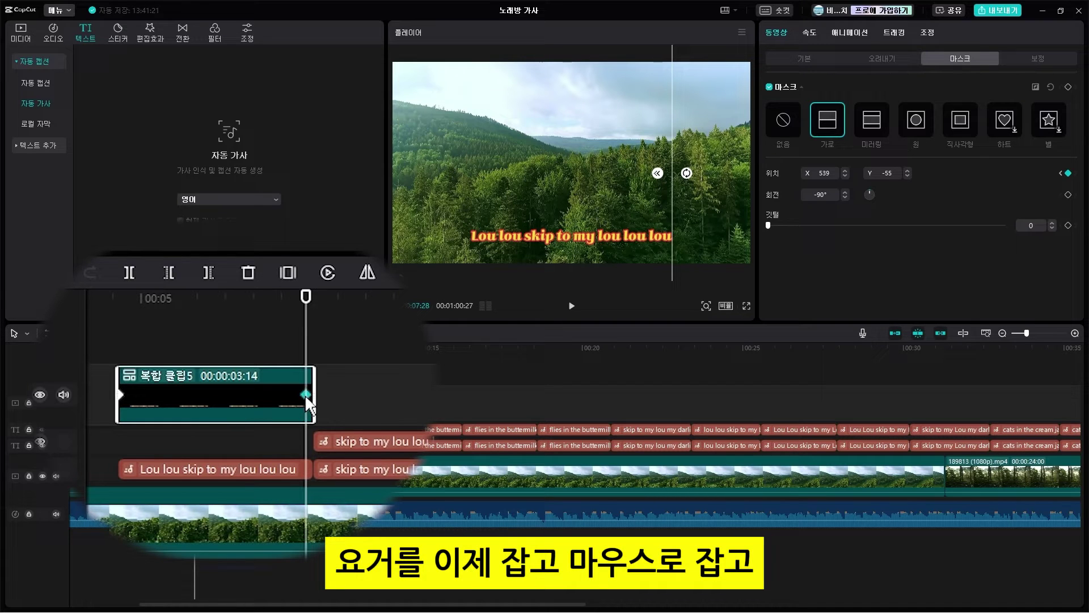
drag(305, 394, 312, 393)
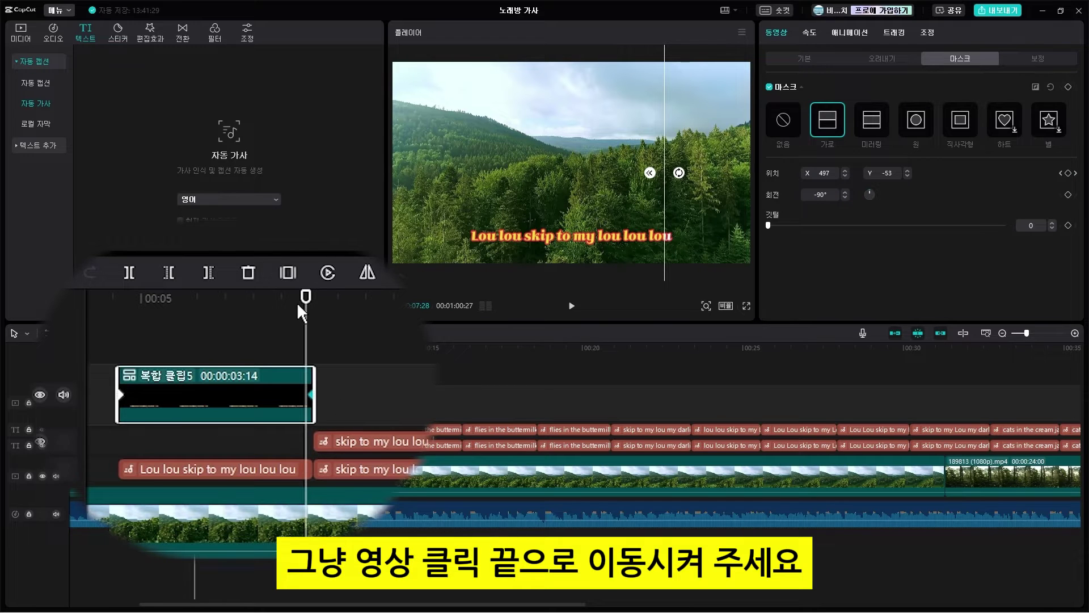
- Play and scrub through the first lyric to check how the yellow fill sweeps across the white text
click(196, 350)
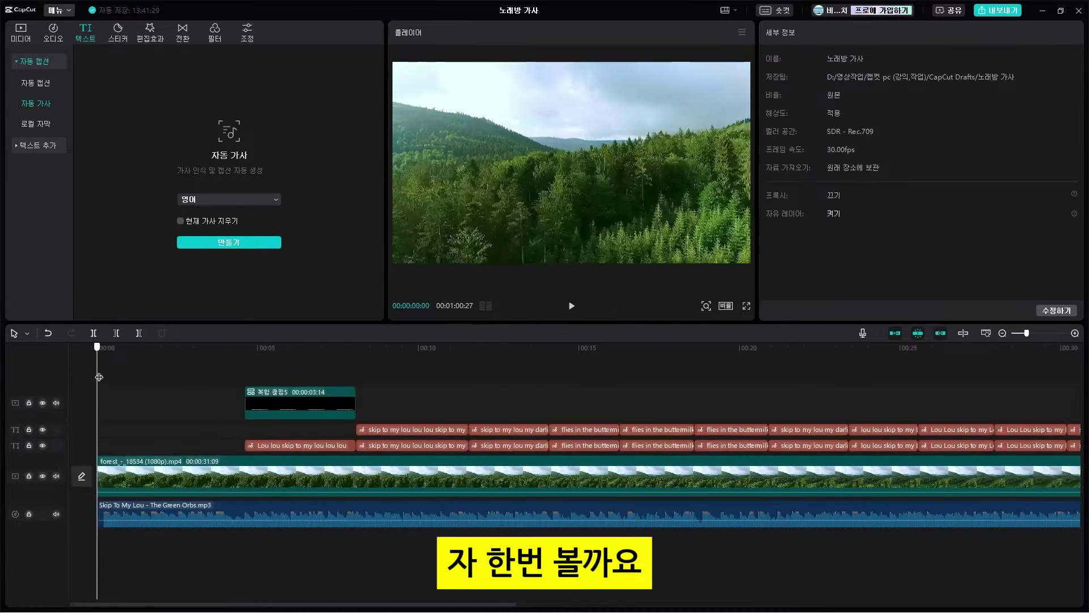
drag(99, 377, 234, 376)
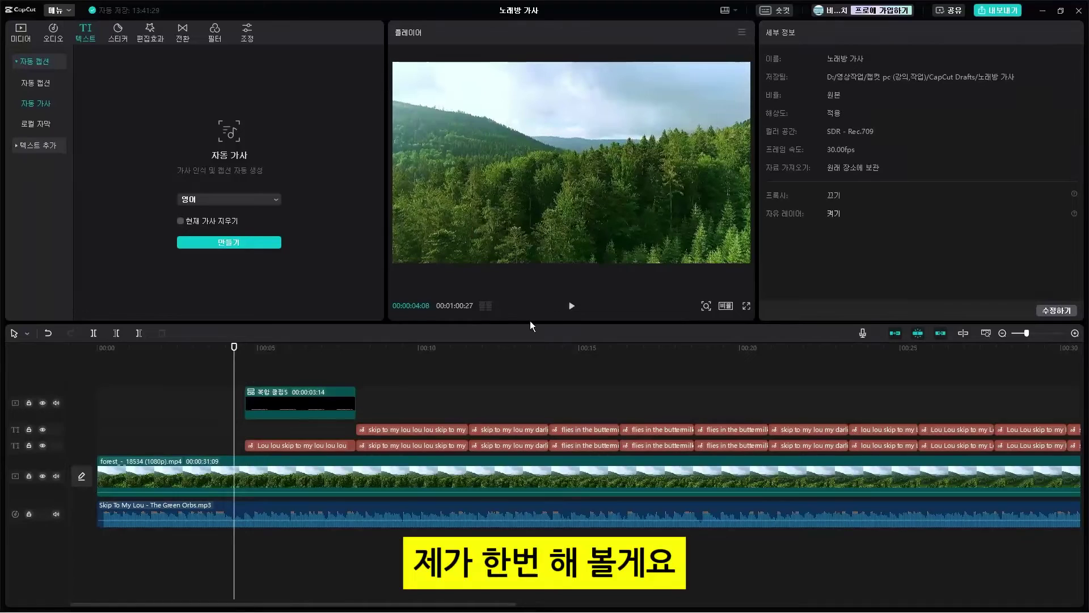
click(572, 306)
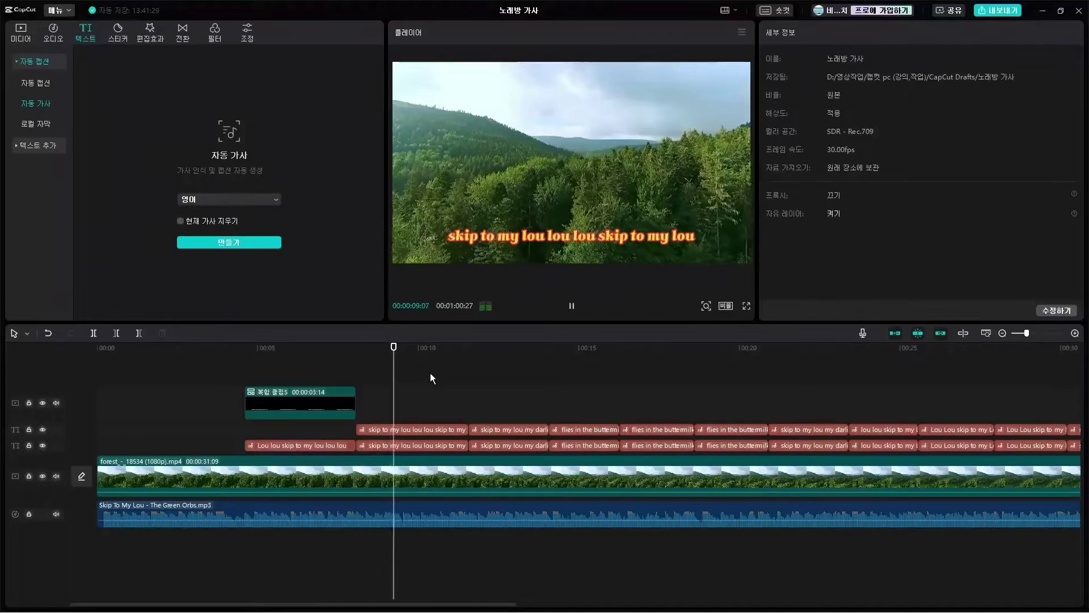
key(space)
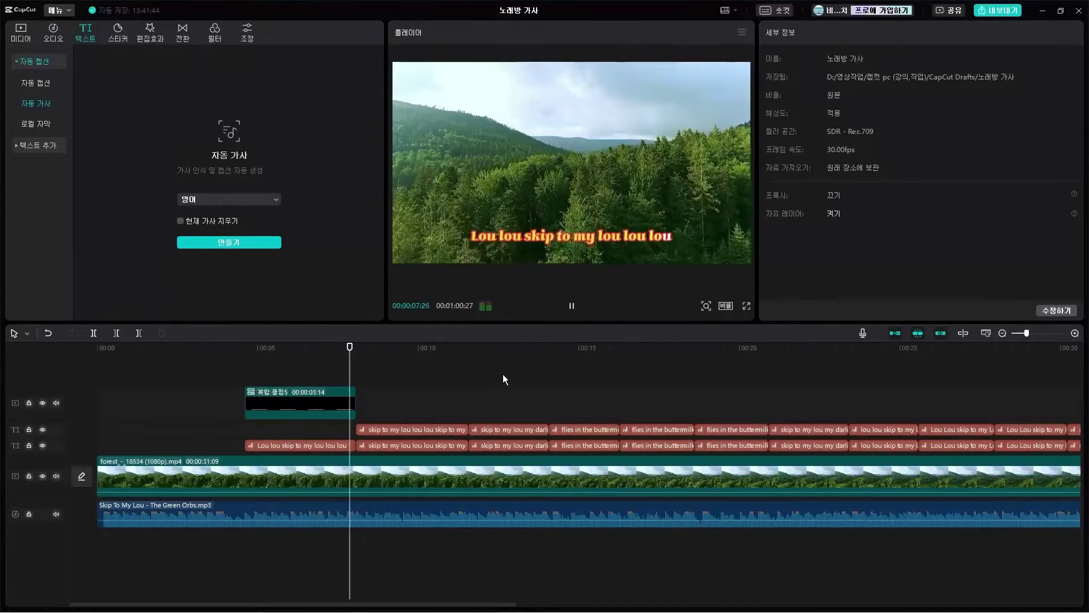
key(space)
drag(248, 369, 358, 372)
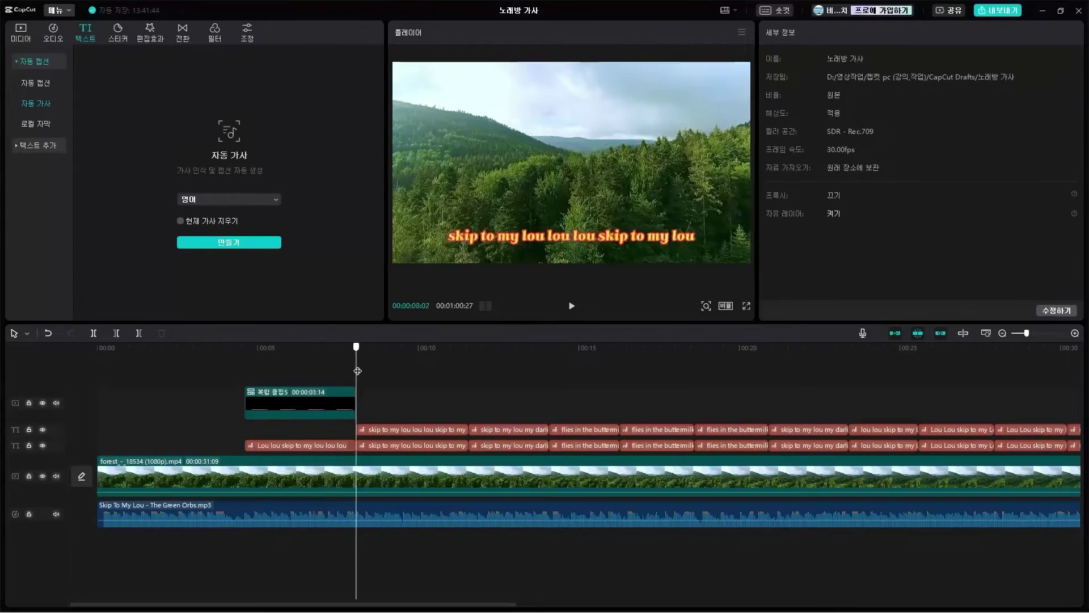
drag(243, 370, 359, 386)
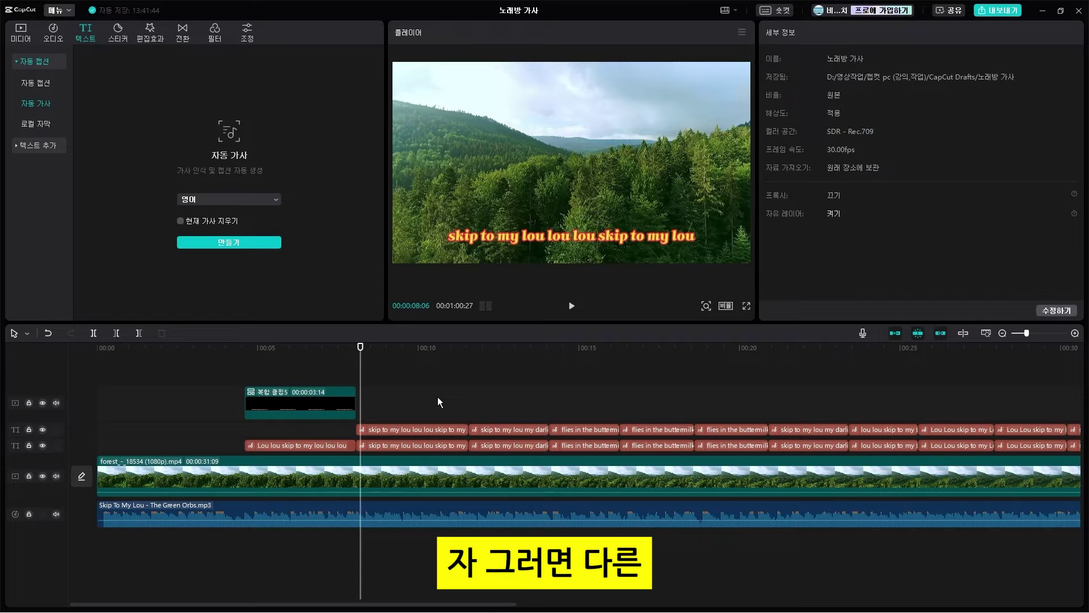
- Make a compound clip from the second yellow lyric and move the first compound clip onto the same track
scroll(438, 397, down, 1)
scroll(437, 386, down, 2)
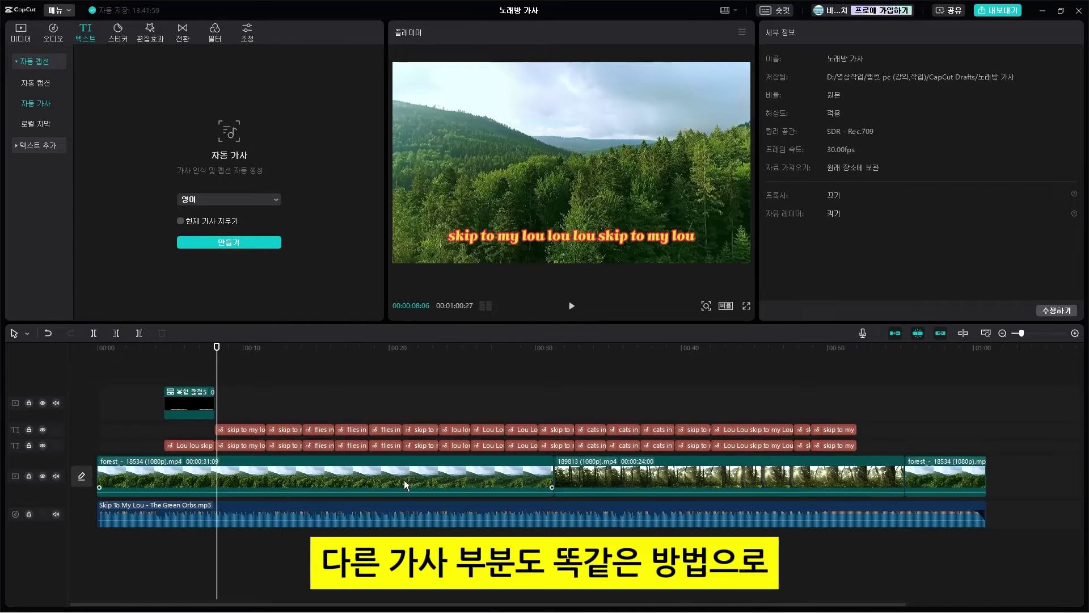
click(248, 430)
right_click(248, 429)
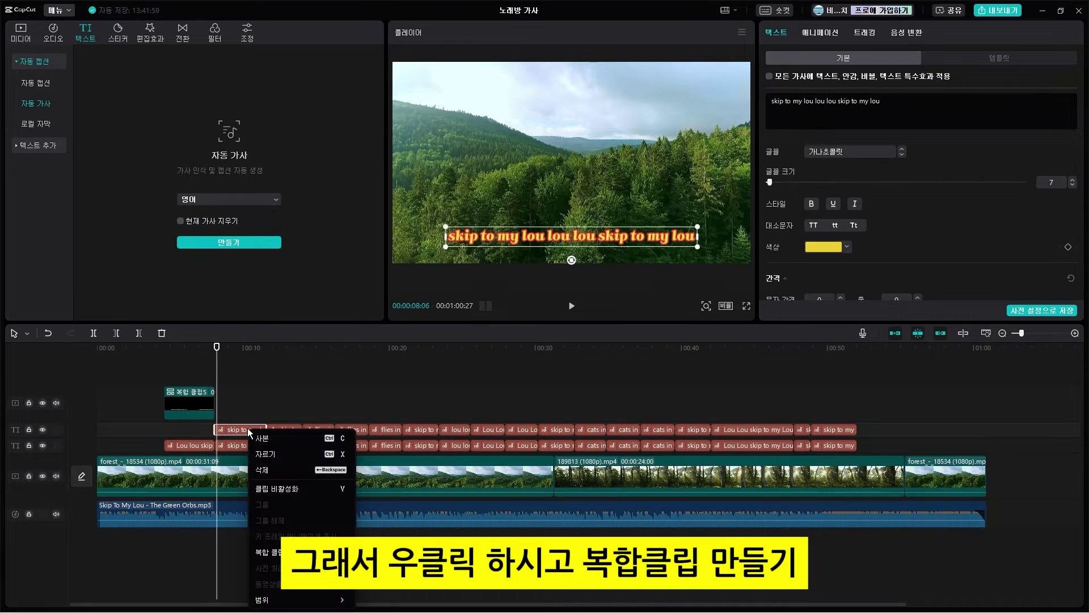
click(284, 499)
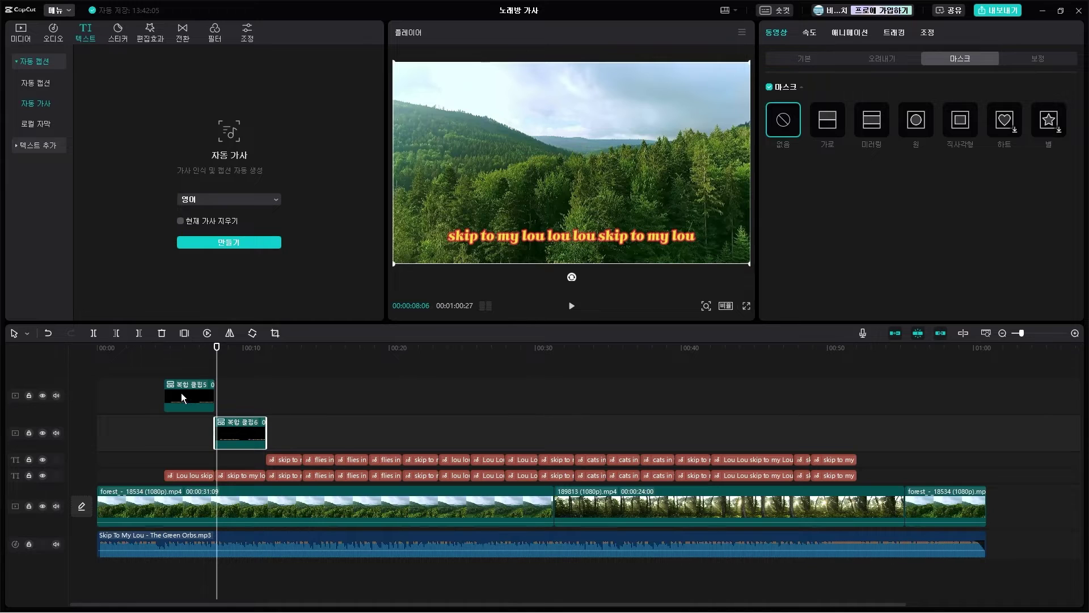
drag(200, 387, 198, 427)
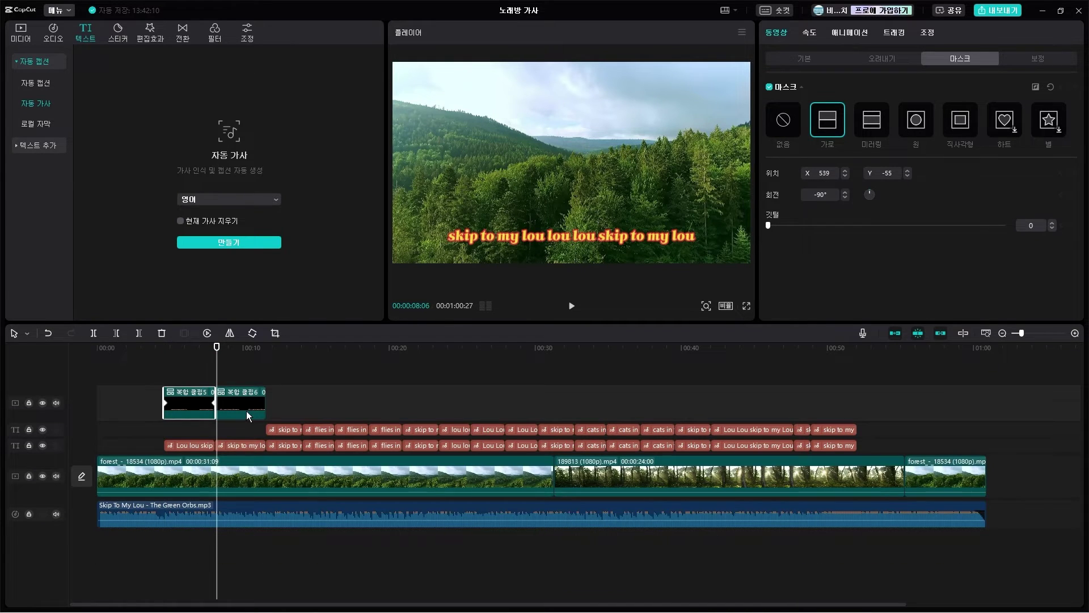
- At 00:00:08:02, give the second compound clip a horizontal mask rotated -90° and move it to the lyric's start, about X -663 and Y -73
click(234, 406)
click(216, 356)
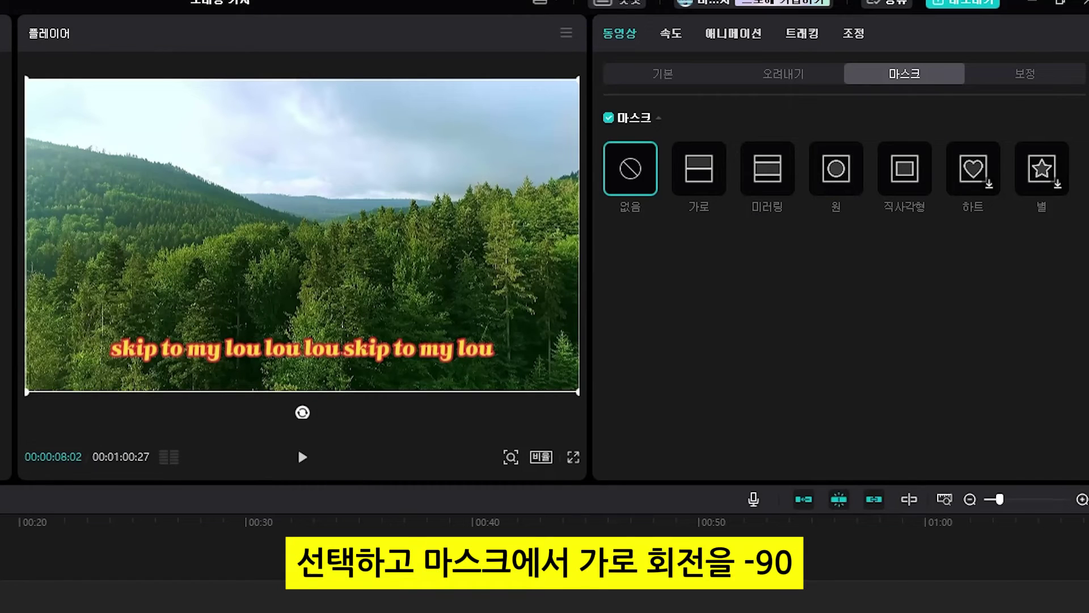
click(705, 179)
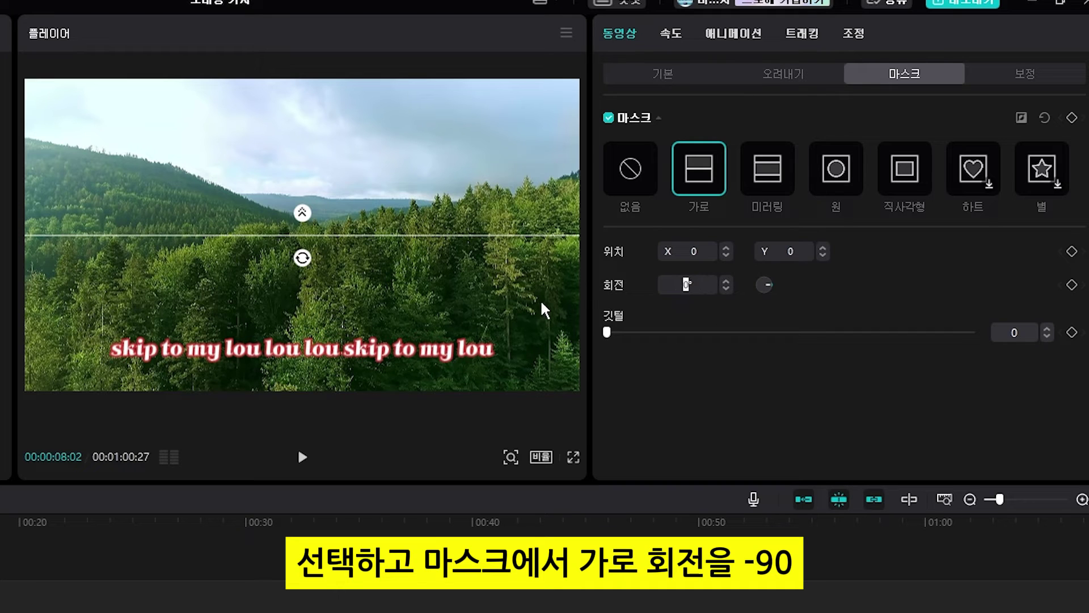
text(-90)
key(Return)
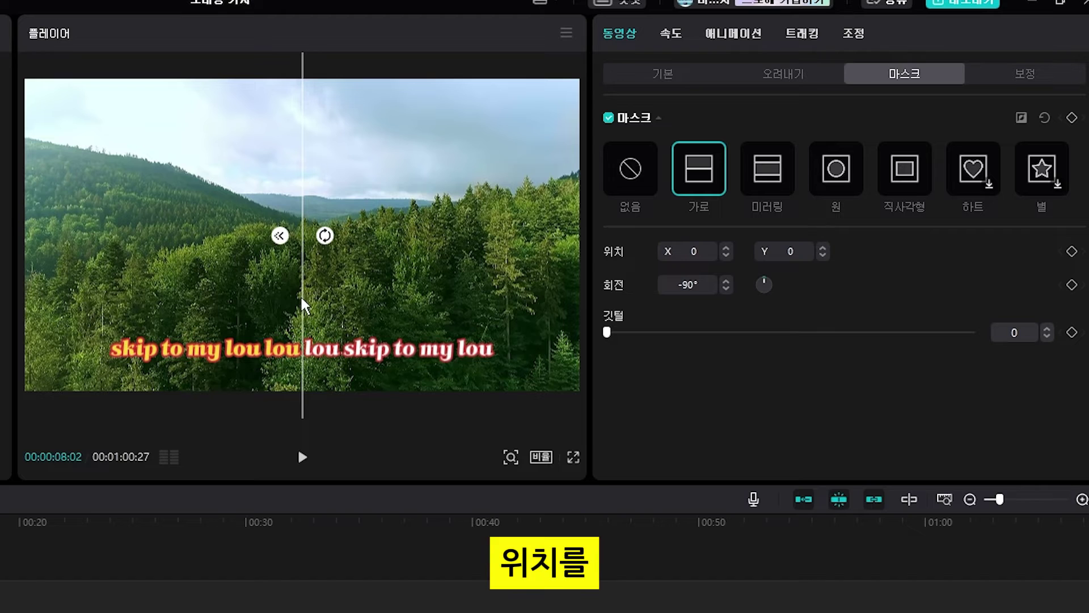
drag(303, 307, 111, 326)
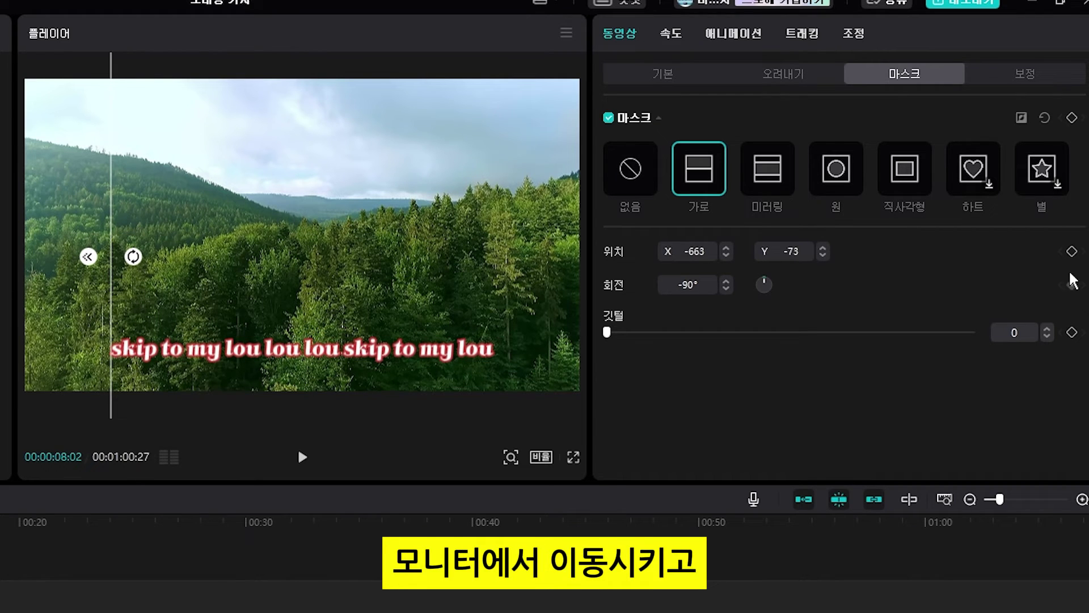
- Keyframe the second clip's mask position from its start to about X 666, Y -146 at 00:00:11:13, and shift the end keyframe to the clip's end
click(1072, 250)
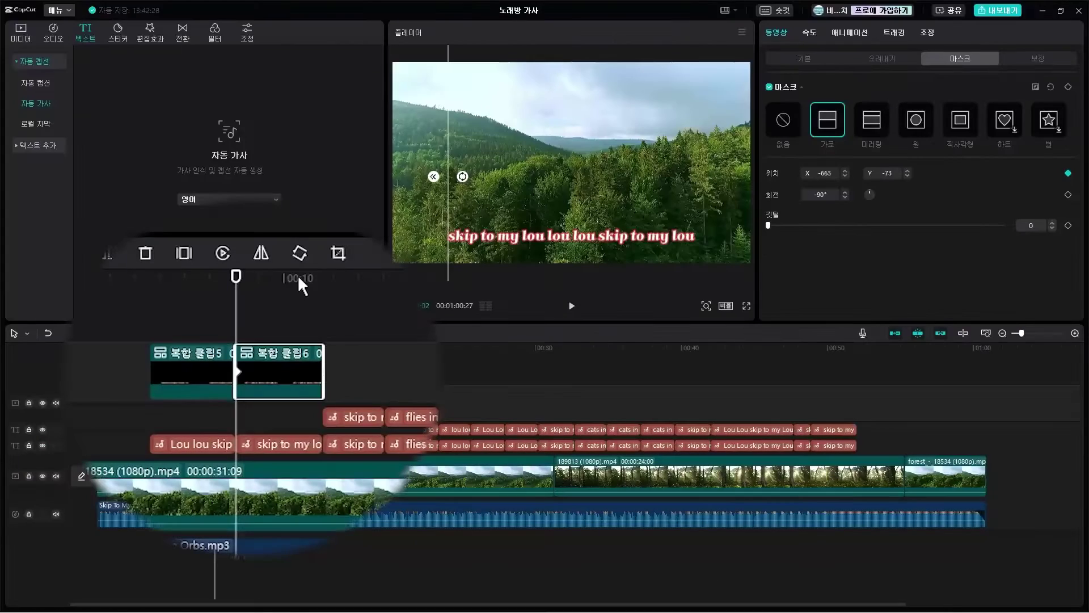
drag(236, 289, 317, 300)
scroll(431, 338, up, 2)
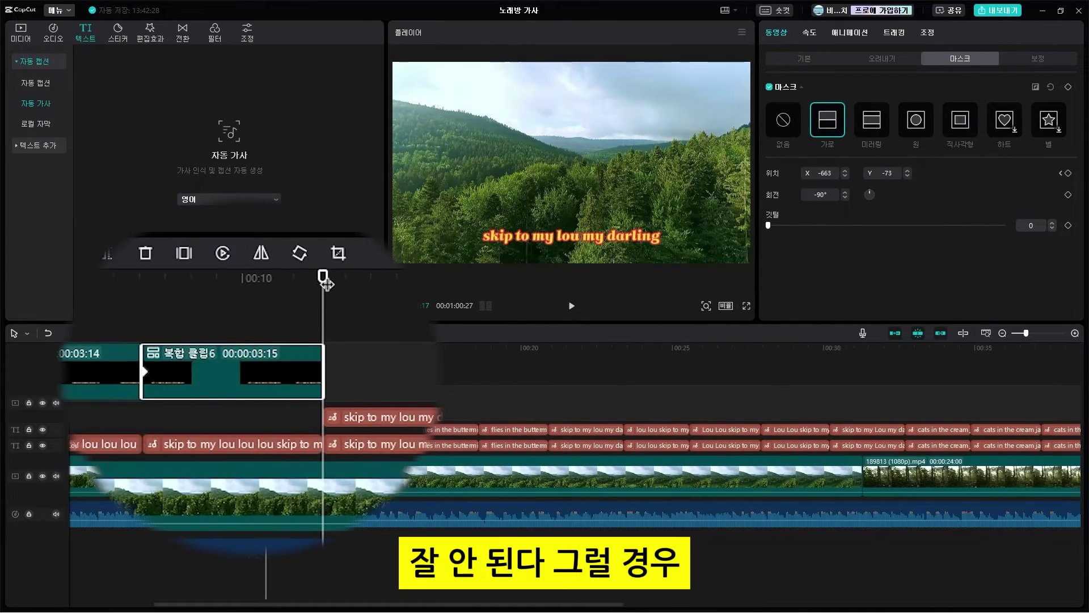
drag(322, 282, 316, 281)
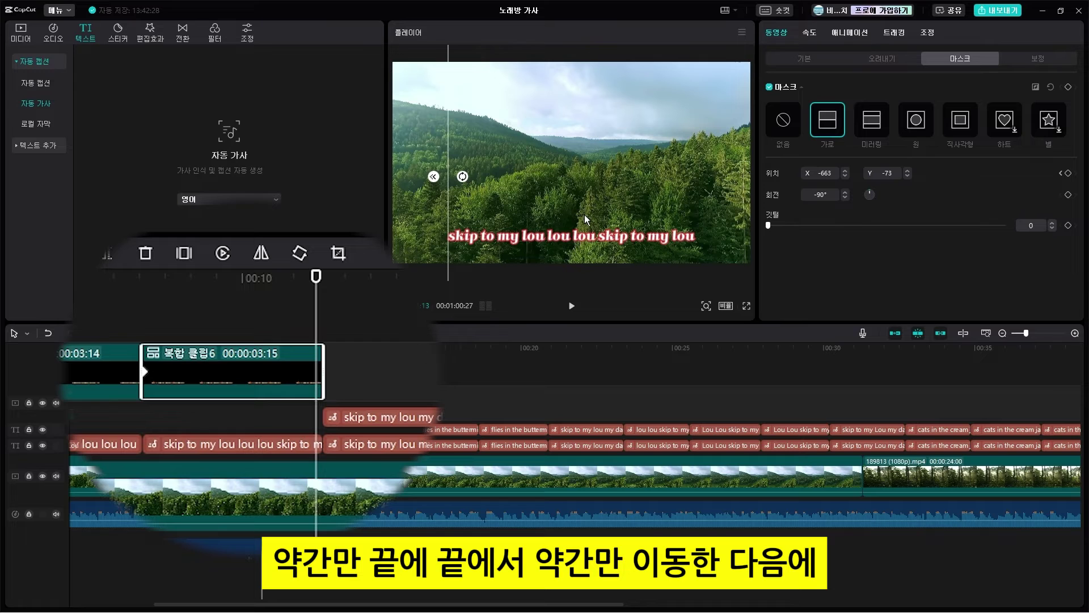
drag(448, 199, 696, 213)
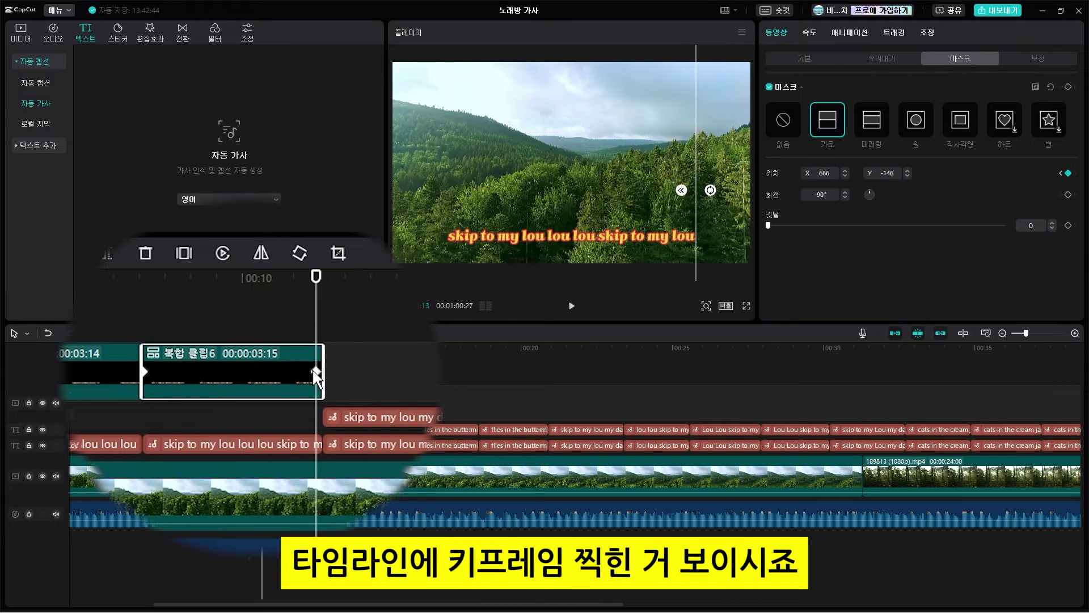
click(316, 373)
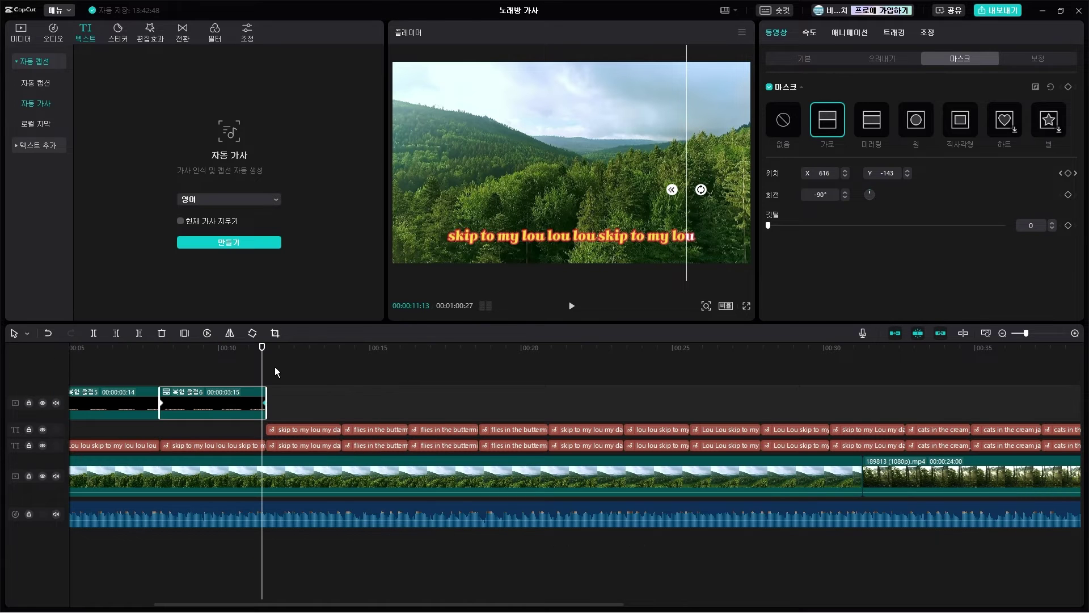
- Scrub back to just before the first lyric and play through the first two lyrics to check the yellow sweep
drag(258, 359, 237, 395)
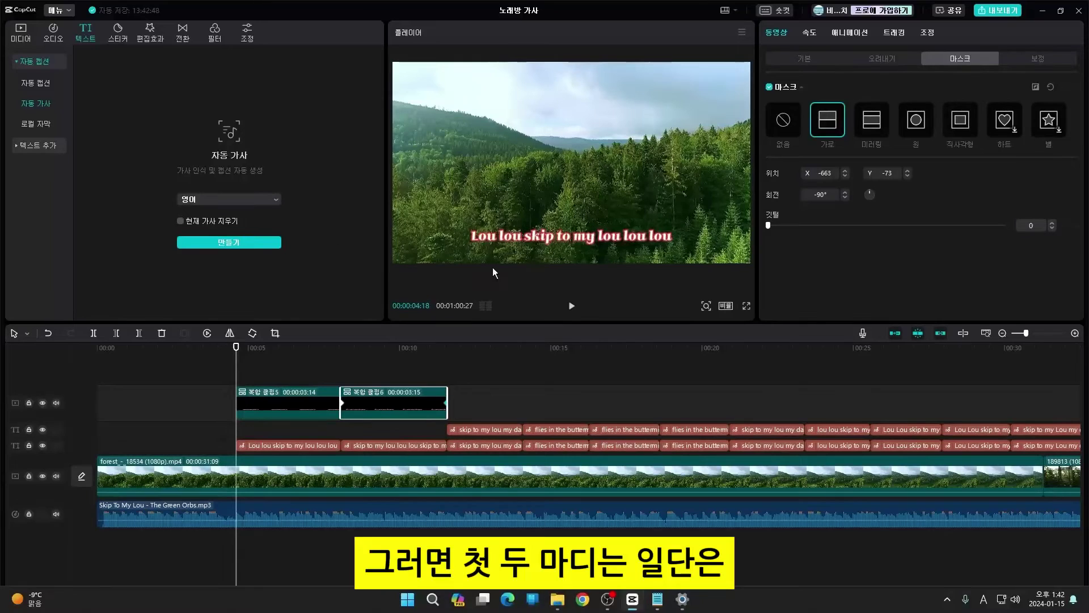
drag(342, 363, 229, 381)
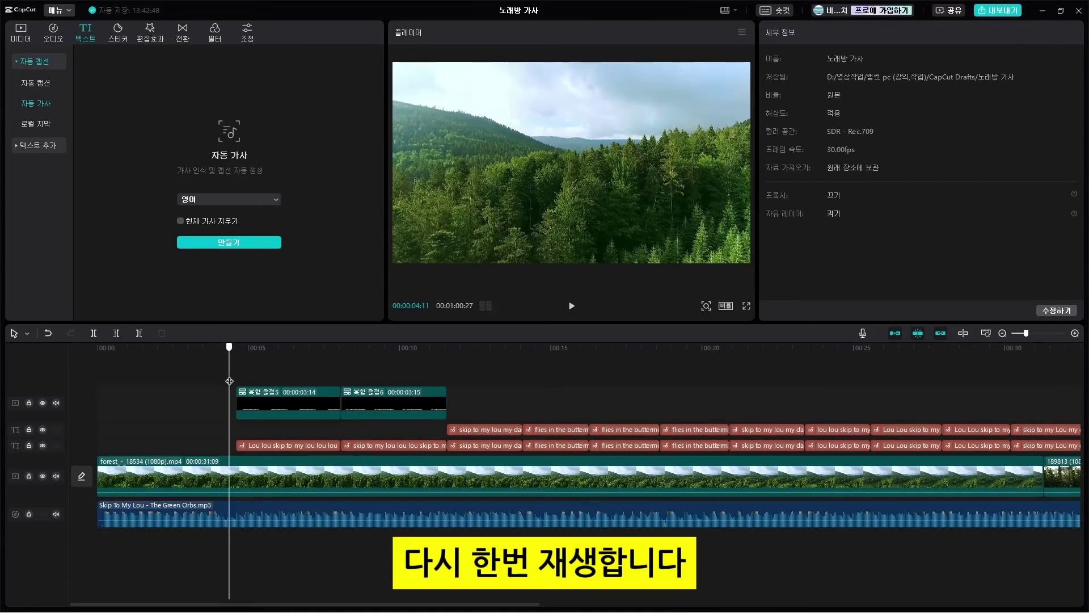
click(571, 307)
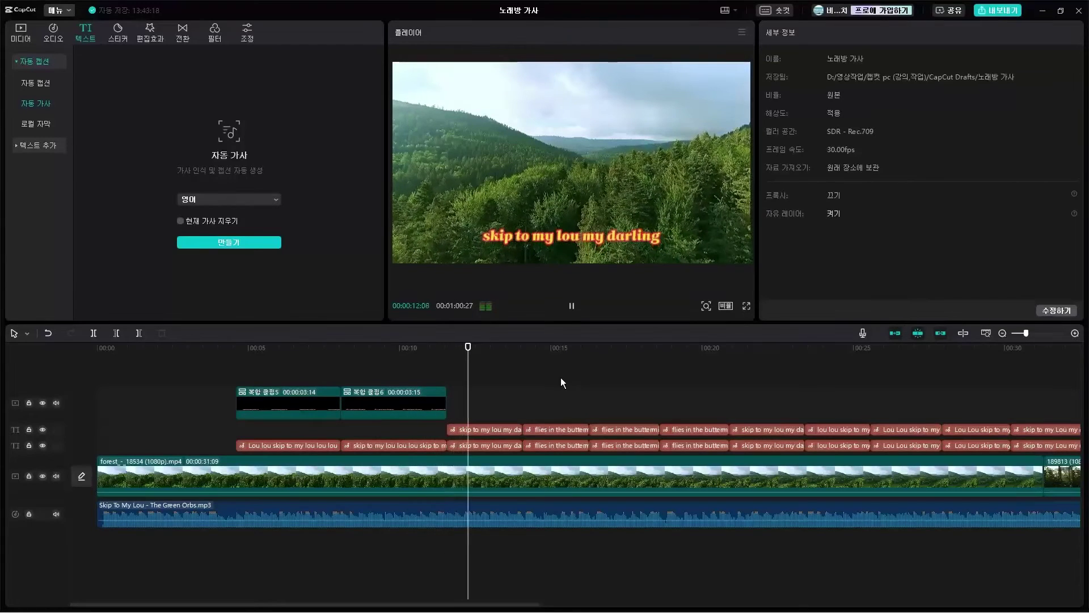
key(space)
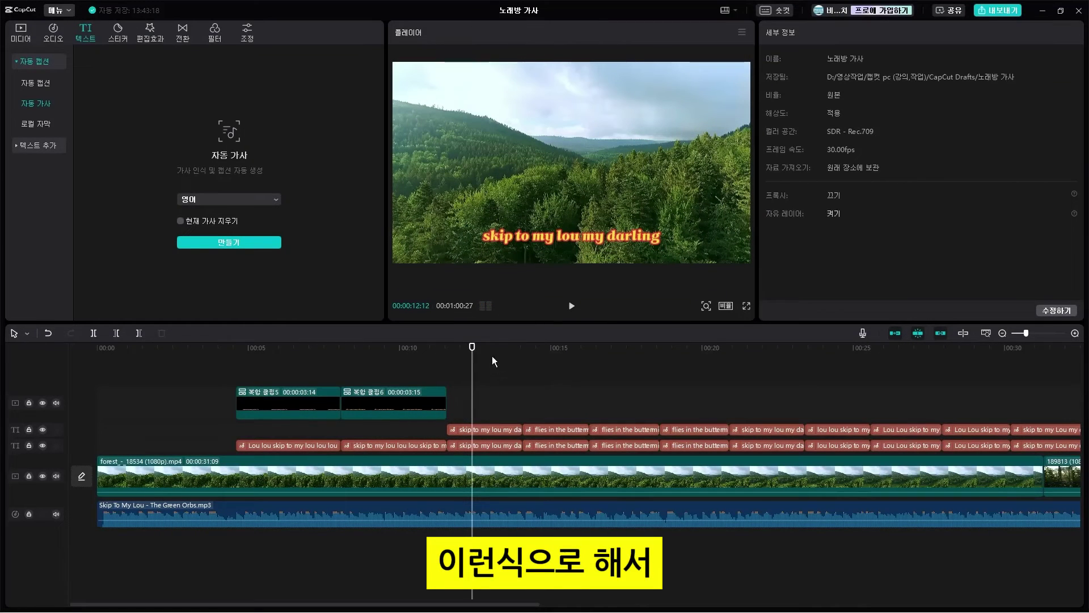
scroll(497, 397, down, 3)
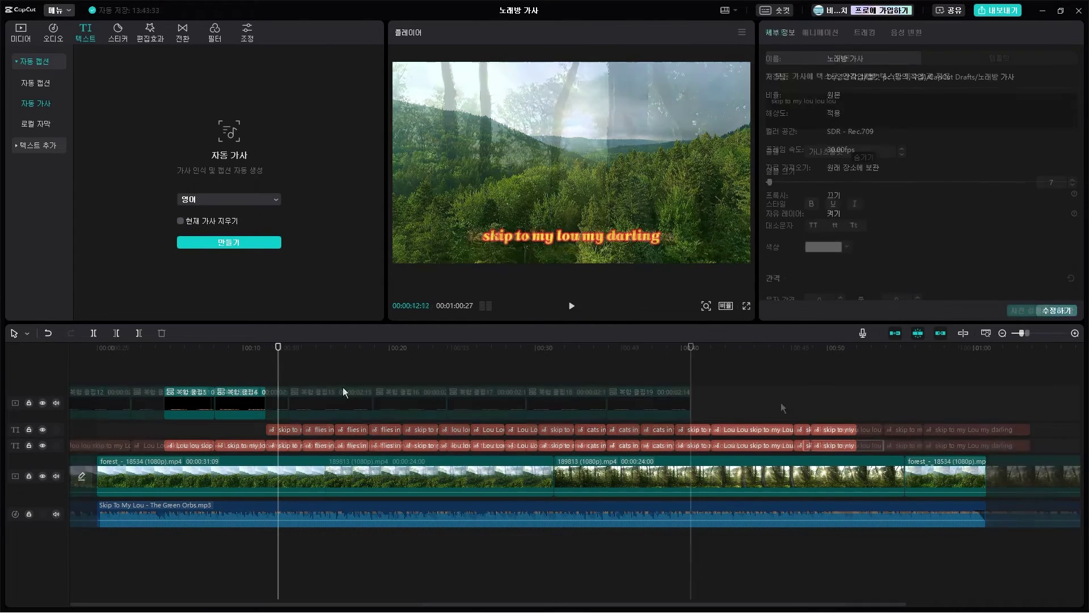
- Make a compound clip from the yellow lyric at 00:00:42:01 and keyframe its -90° horizontal mask from about X -560, Y -91 to X 519, Y -222
right_click(755, 423)
click(805, 526)
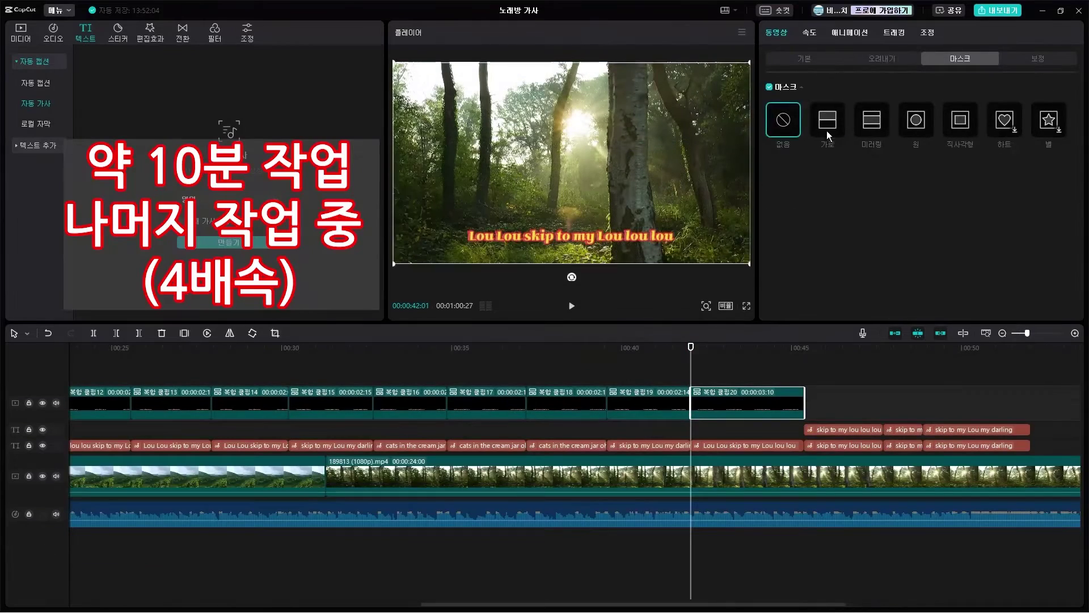
click(828, 119)
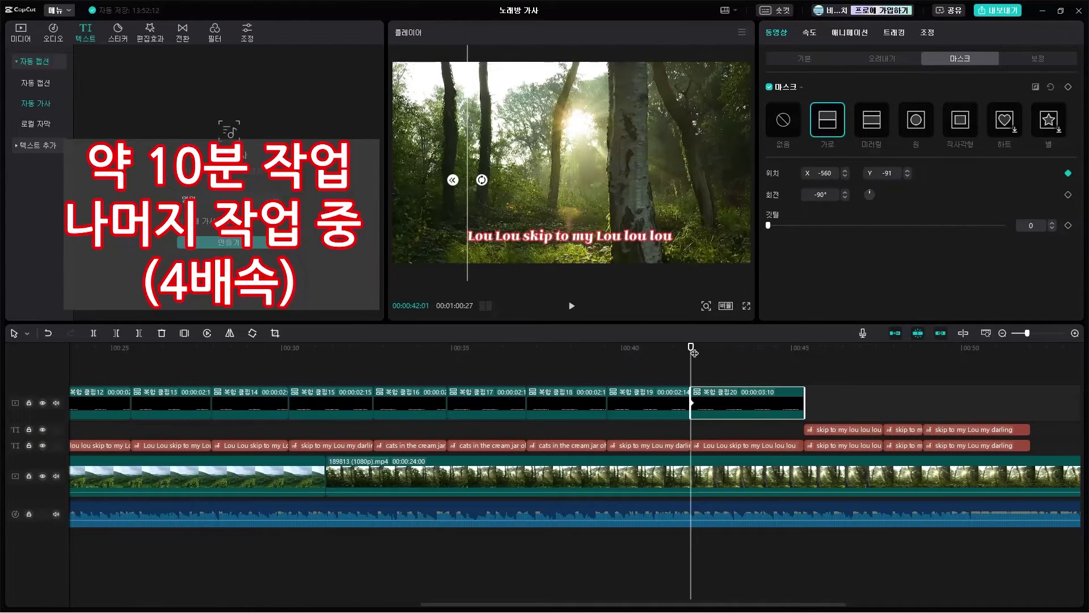
drag(693, 353, 801, 352)
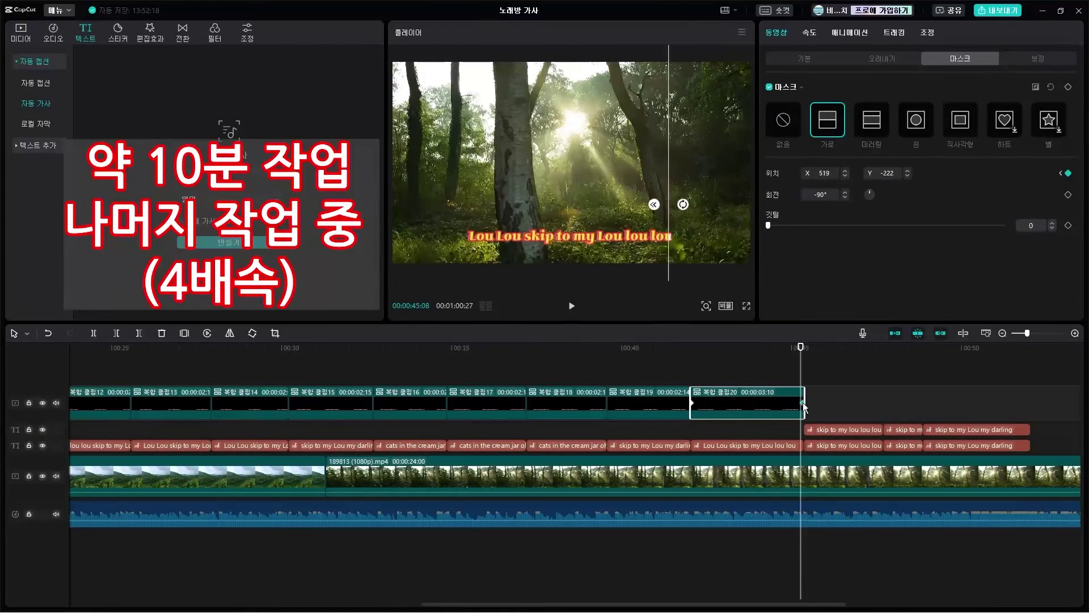
- Put the next yellow lyric on the compound track as a compound clip, keyframing its -90° horizontal mask from about X -399, Y -82 to X 402, Y -137
click(844, 429)
key(alt+g)
scroll(738, 431, right, 3)
drag(738, 432, 636, 394)
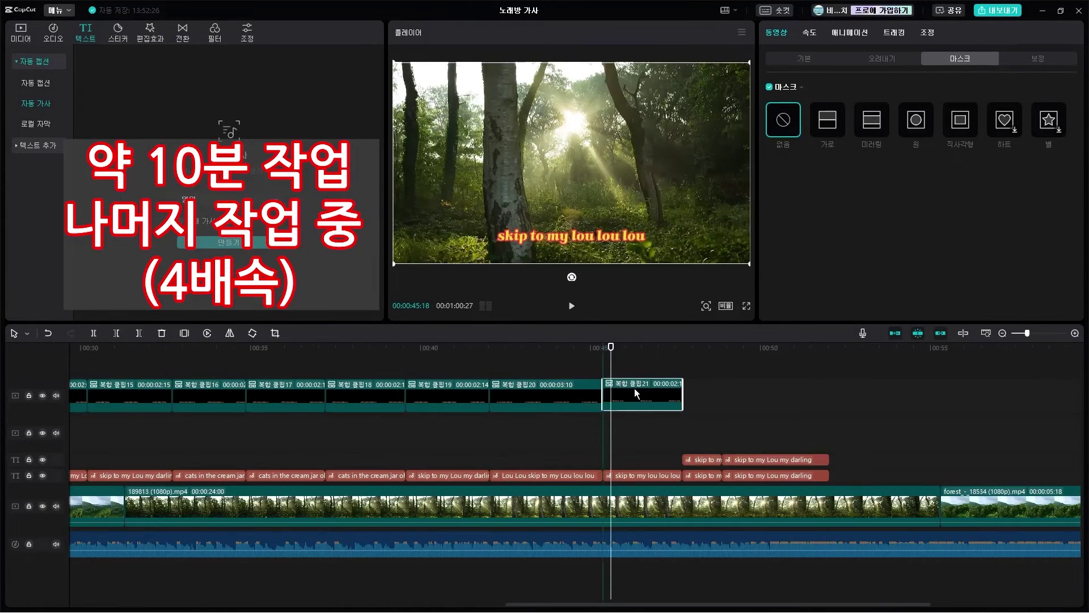
click(829, 119)
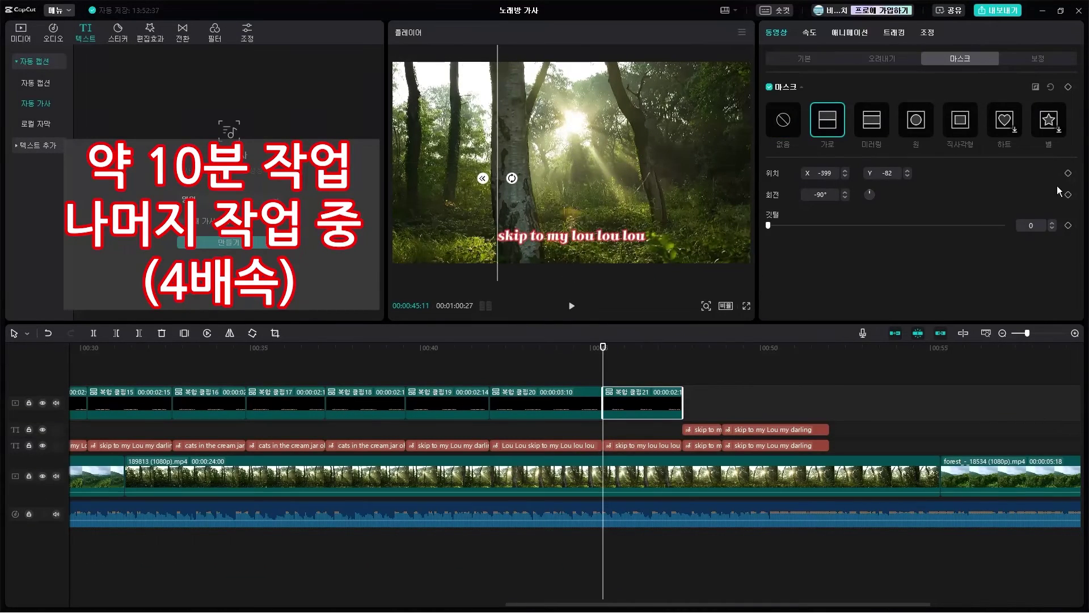
drag(605, 353, 677, 351)
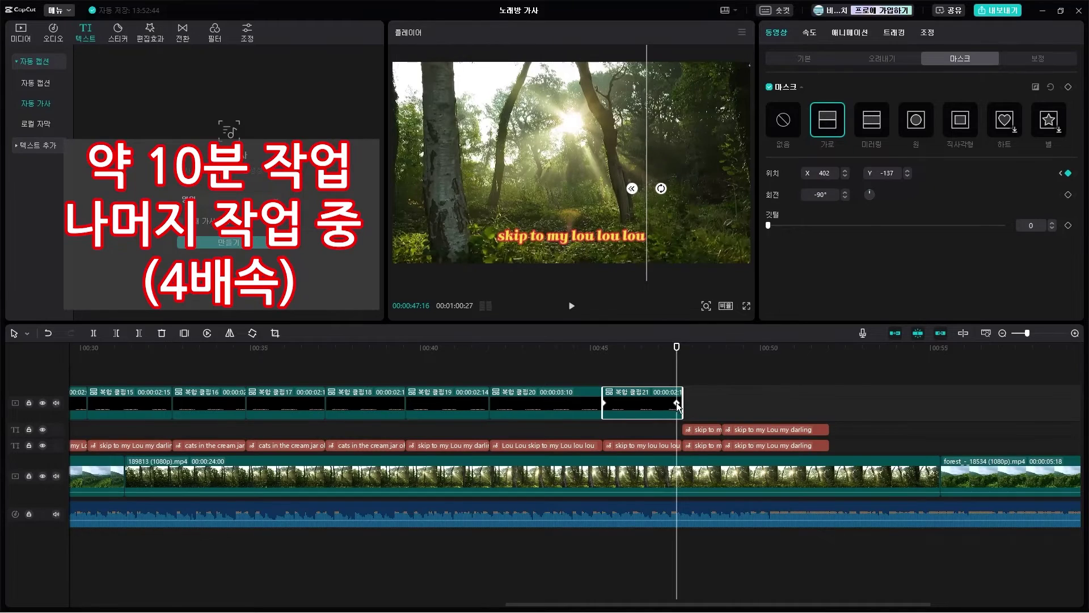
- Make a compound clip from the short yellow lyric "skip to my Lou" at 00:00:47:21 and move it onto the compound clip track
click(681, 355)
right_click(704, 430)
click(760, 517)
drag(704, 429, 710, 399)
- Give this clip a -90° horizontal mask, keyframed from about X -268, Y -79 at its start to X 271, Y -170 at 00:00:48:23
click(828, 120)
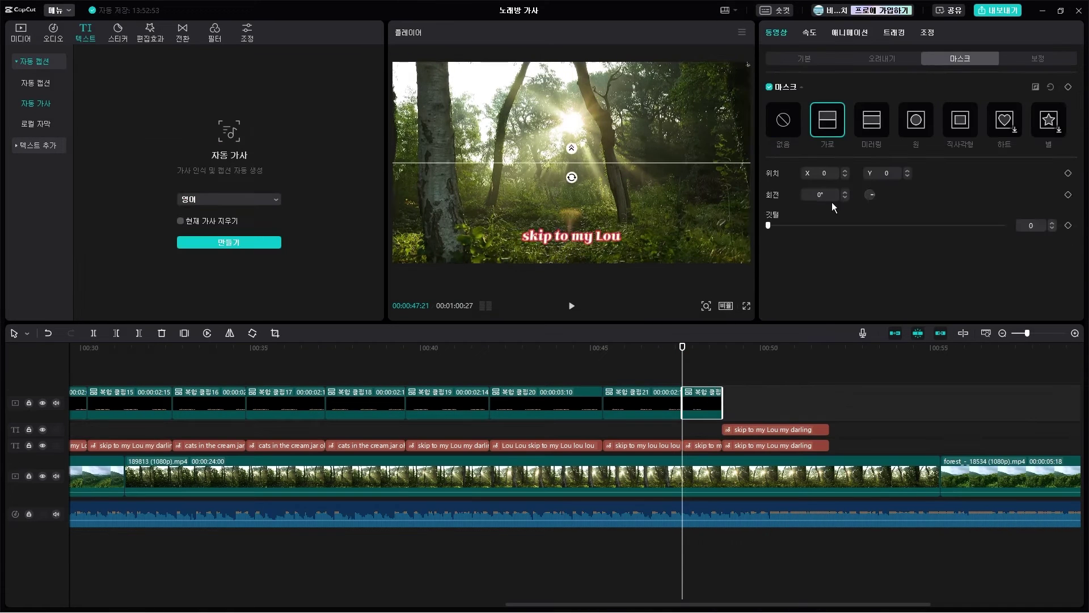
click(821, 194)
text(-90)
key(Return)
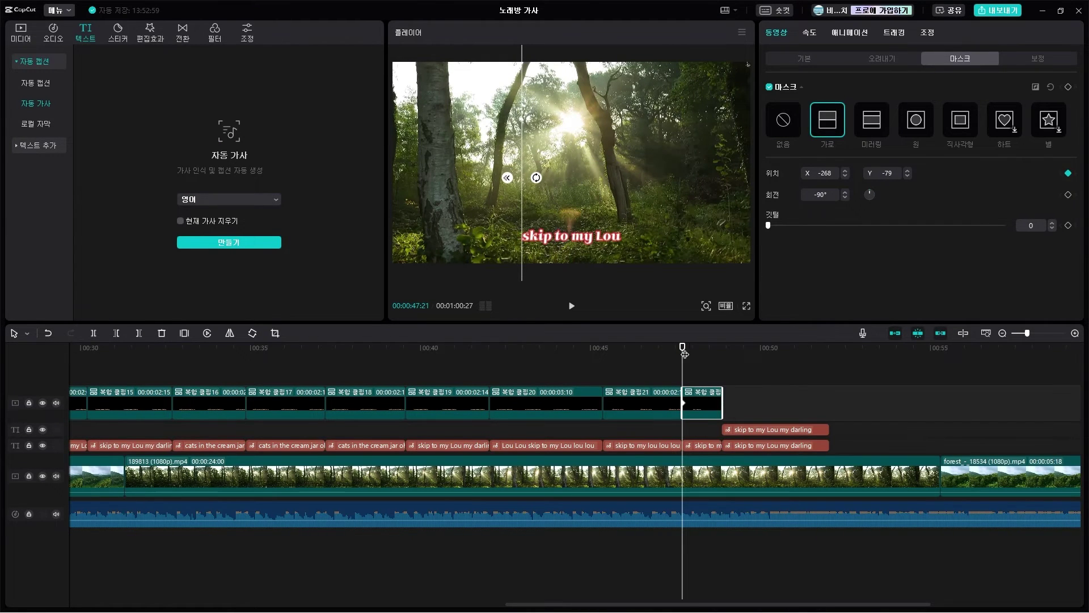
drag(685, 353, 719, 354)
drag(525, 209, 620, 227)
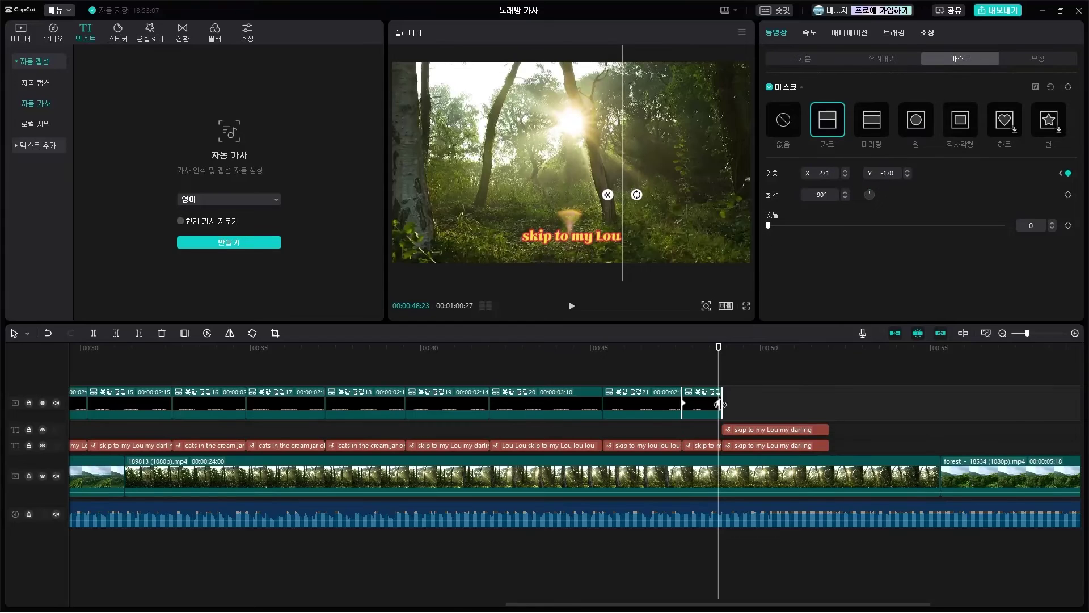
- Make a compound clip from the last yellow lyric and keyframe its -90° horizontal mask from about X -484, Y -61 at 00:00:48:26 to the lyric's end
right_click(789, 430)
click(834, 518)
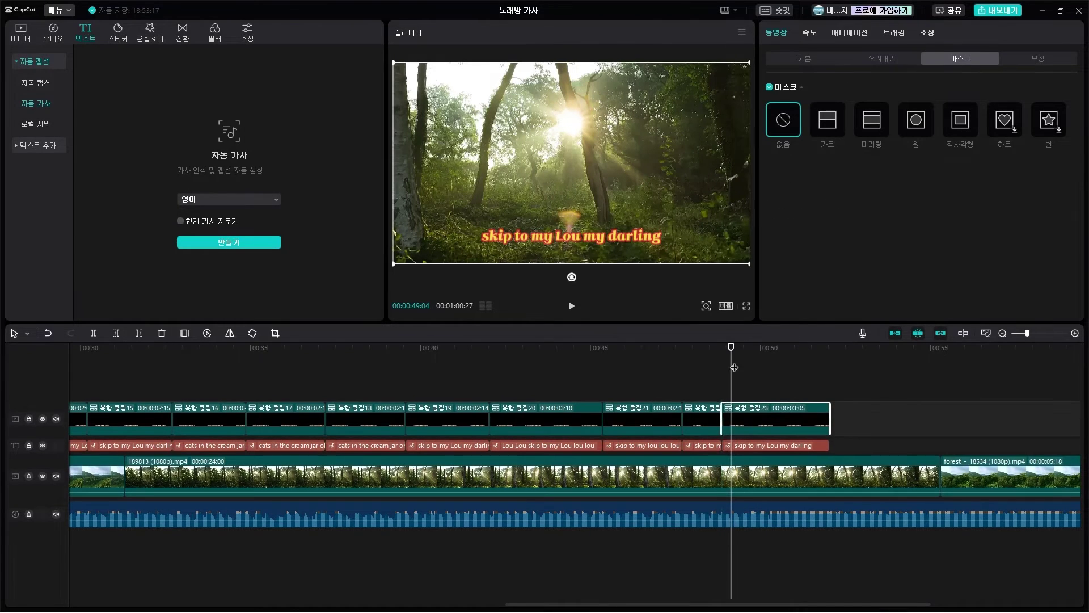
click(828, 120)
text(-90)
drag(573, 205, 495, 211)
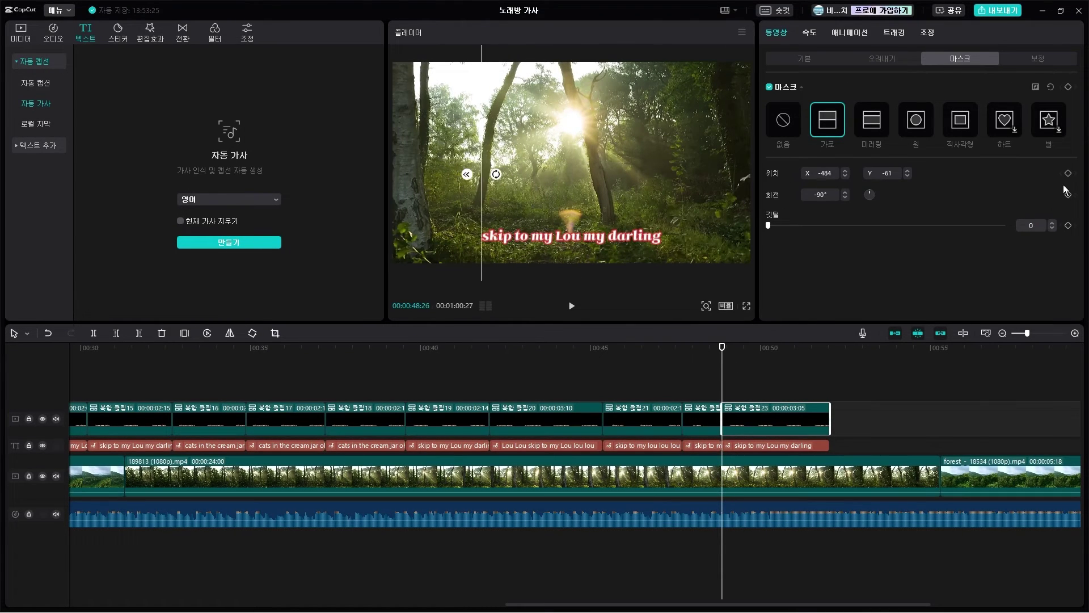
drag(765, 373, 823, 358)
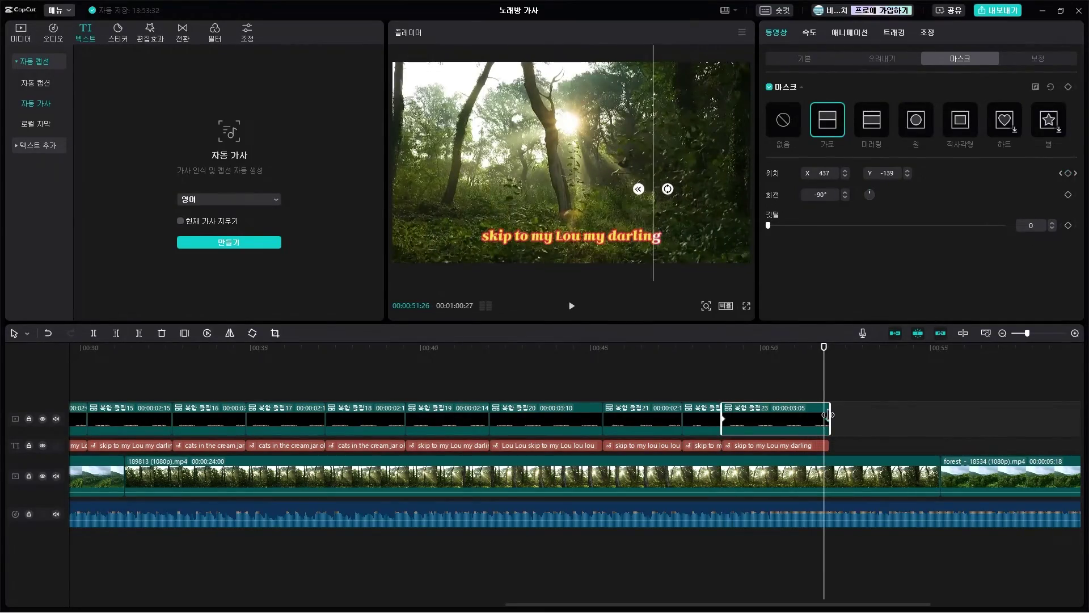
click(846, 535)
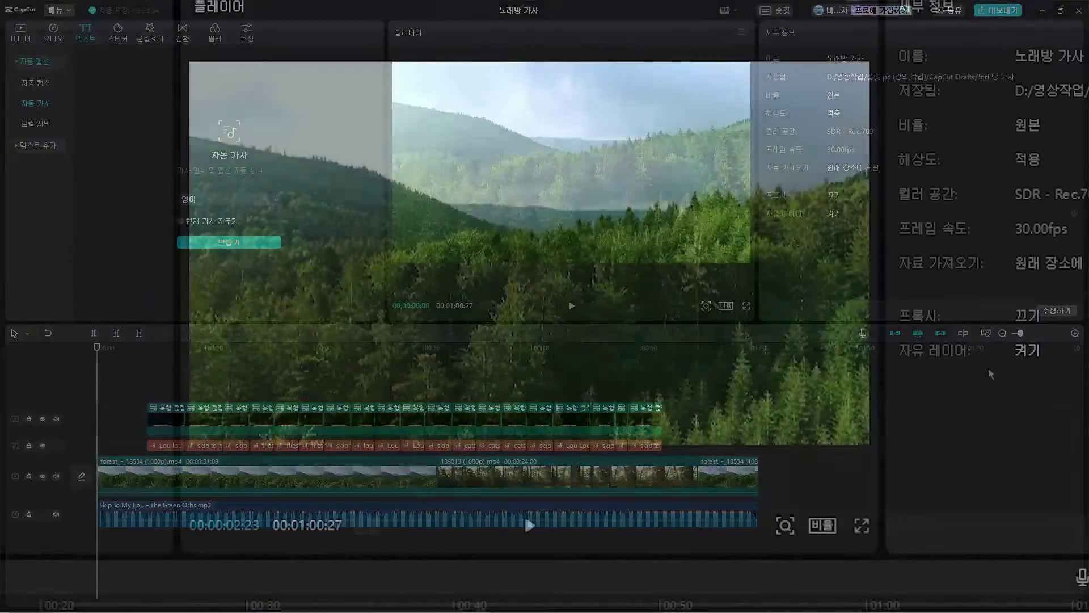
- Play the whole song and scrub back through the timeline to check the color sweep on all lyrics
key(space)
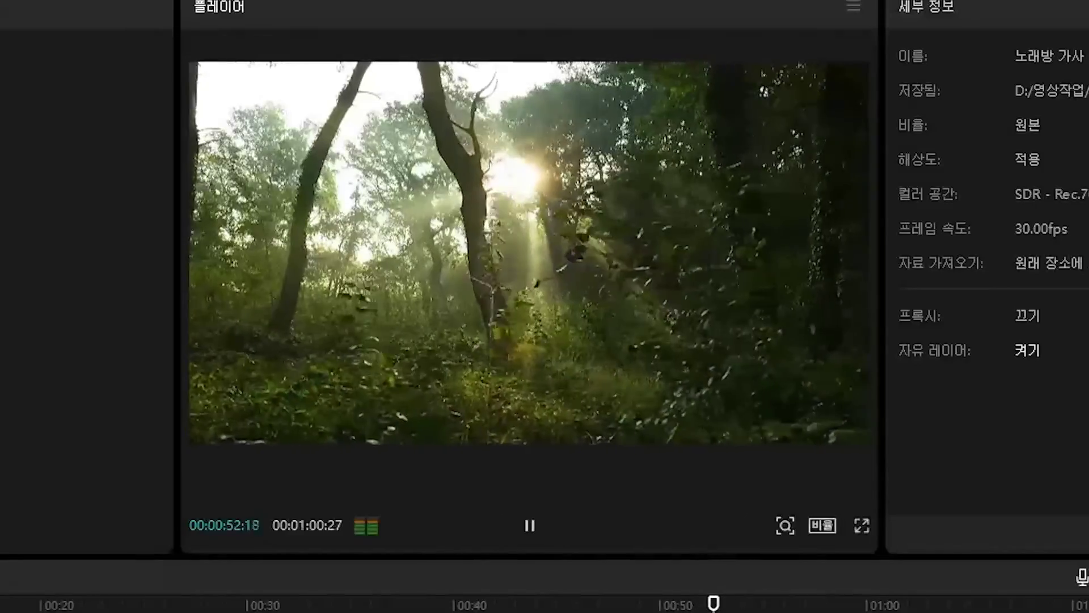
key(space)
click(141, 348)
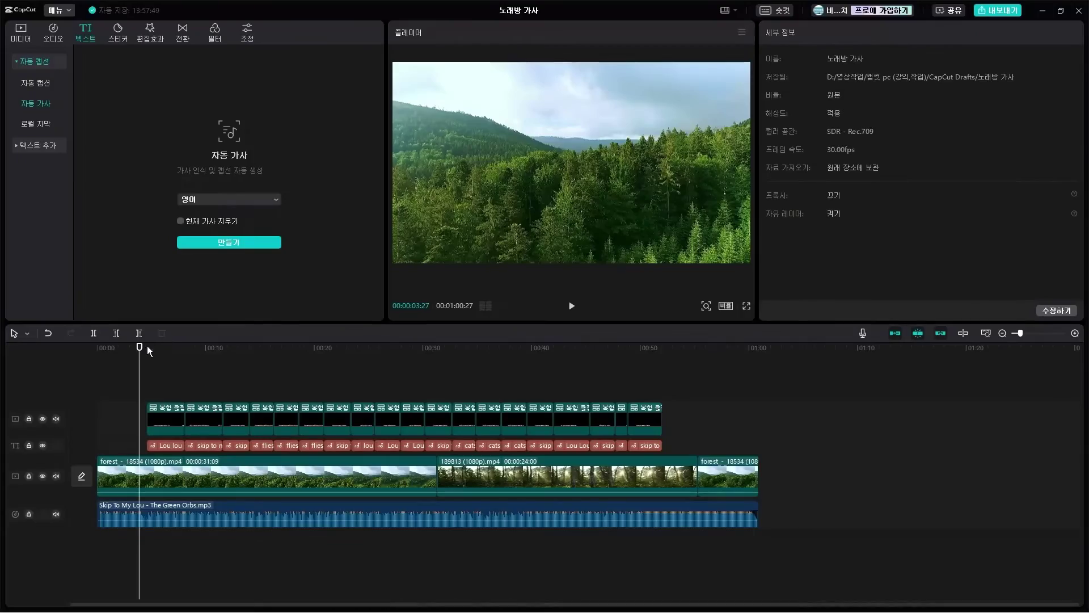
drag(140, 353, 319, 374)
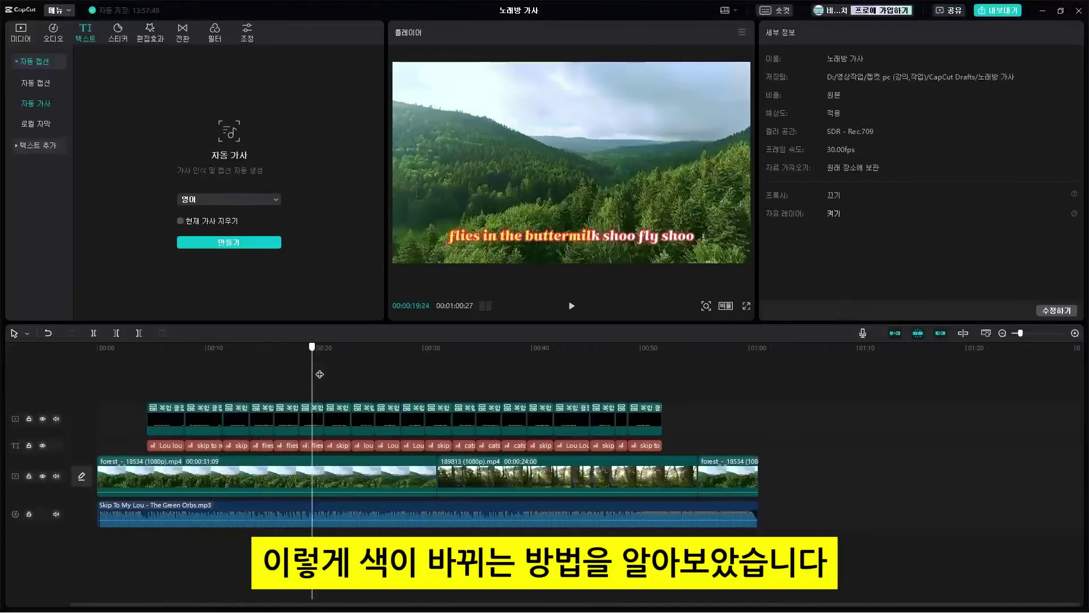
drag(517, 384, 211, 390)
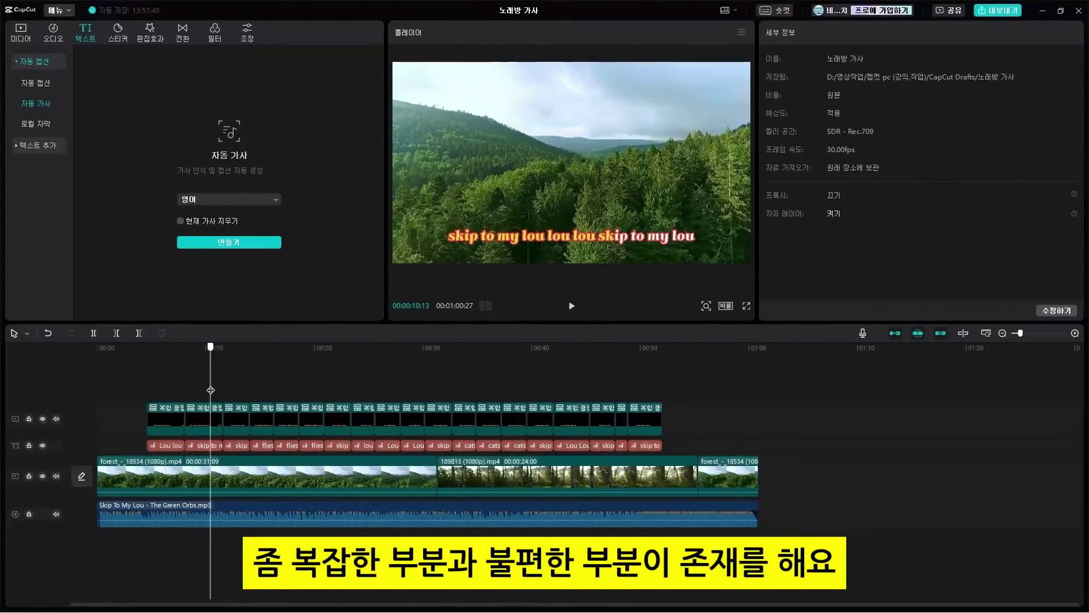